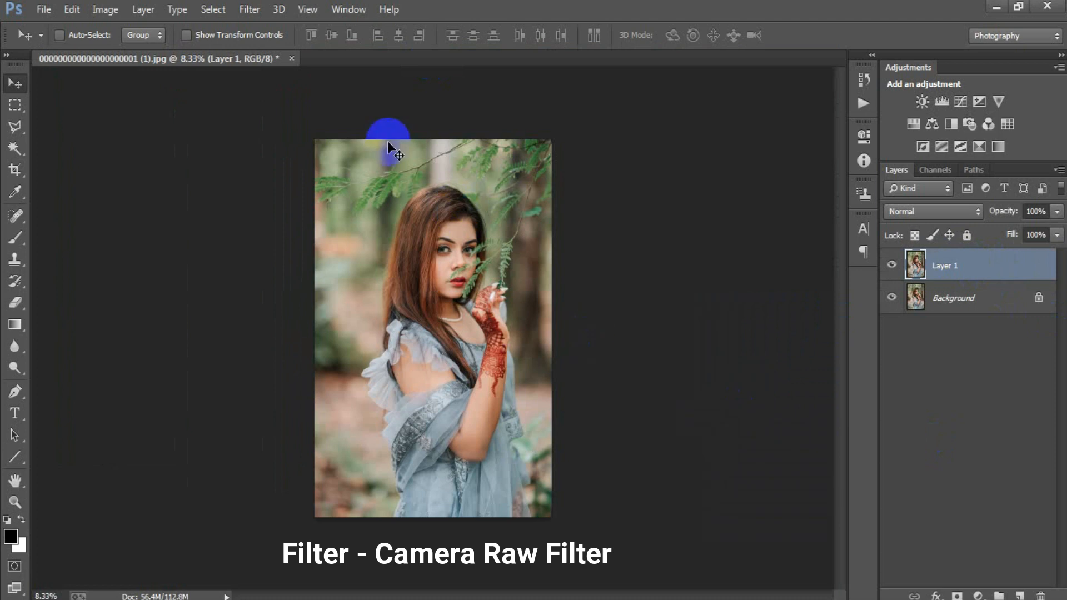
Open the Camera Raw Filter on Layer 1 and set the white balance to Temperature +13 and Tint +5
{"action": "left_click", "coordinate": [248, 10]}
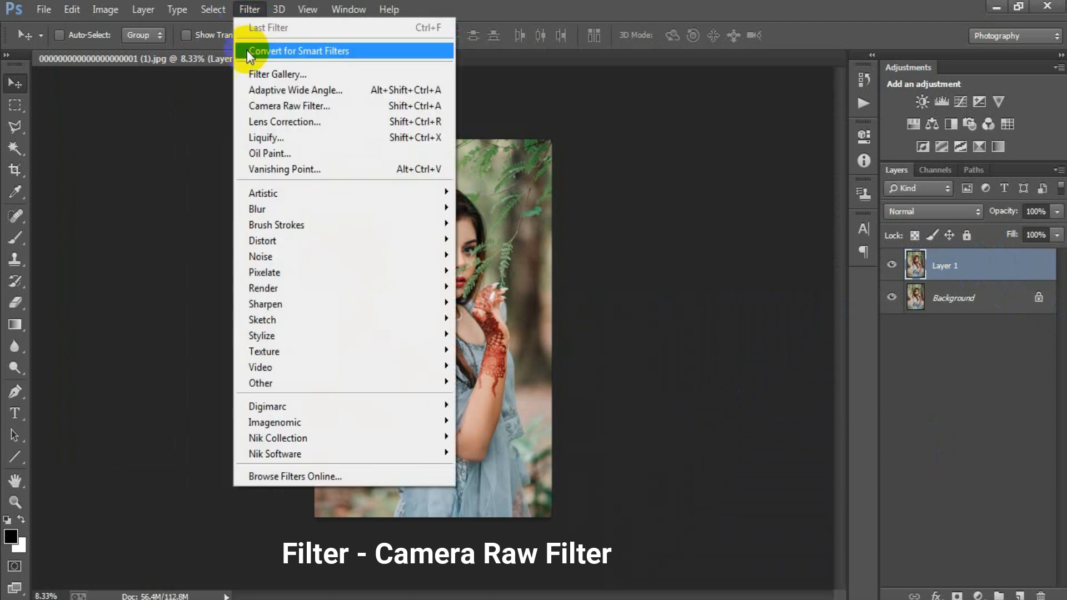
{"action": "left_click", "coordinate": [308, 105]}
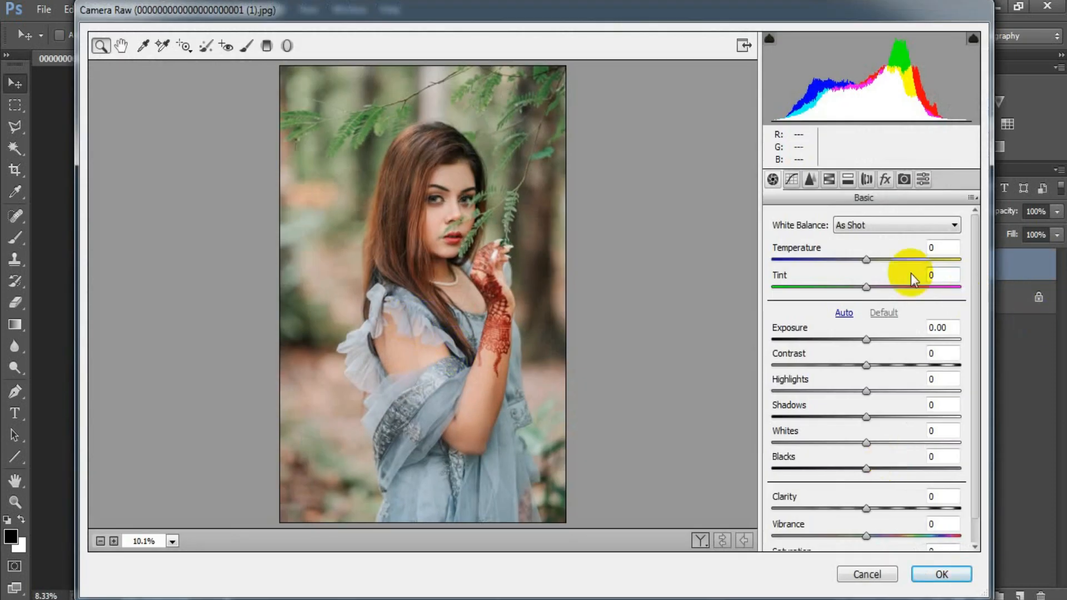
{"action": "left_click_drag", "start_coordinate": [867, 260], "coordinate": [877, 260]}
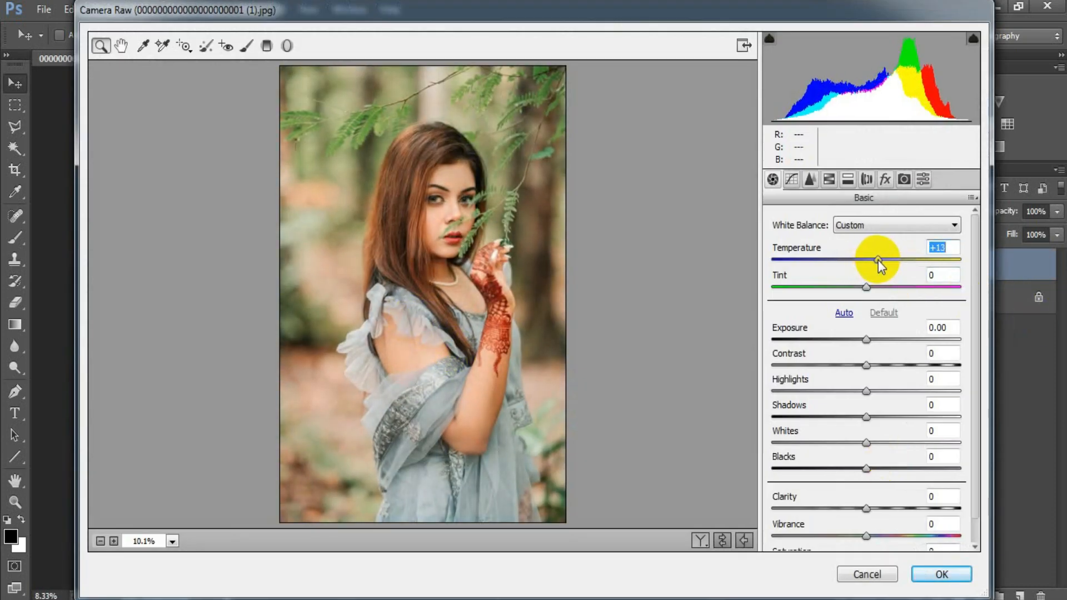
{"action": "left_click_drag", "start_coordinate": [865, 287], "coordinate": [870, 288]}
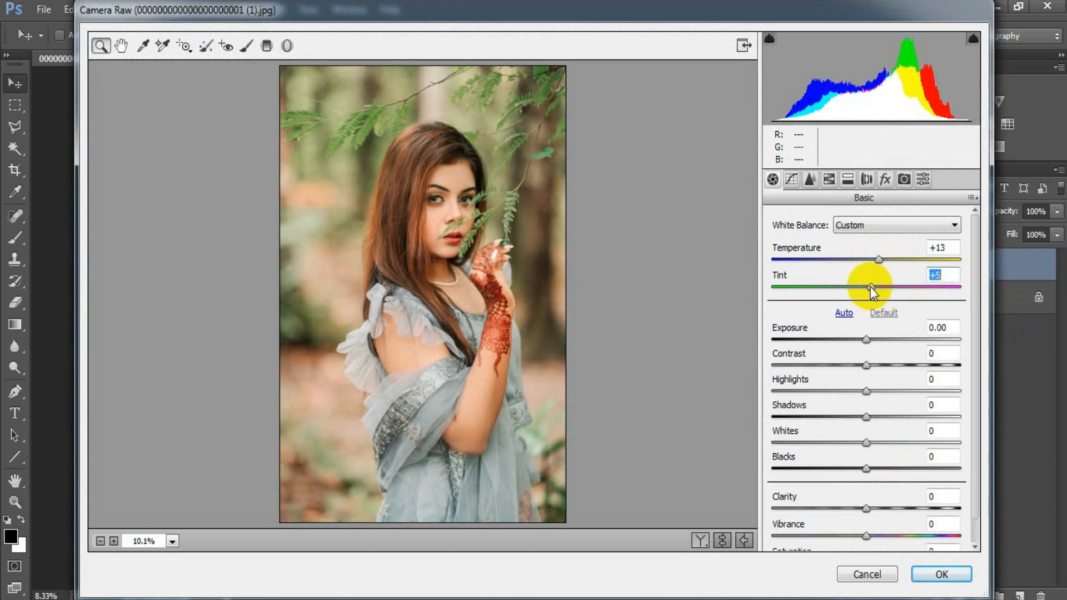
Set Exposure to -0.40, Contrast to -38, Highlights to +17, Shadows to +26, Whites to -50 and Blacks to -29
{"action": "left_click_drag", "start_coordinate": [861, 340], "coordinate": [858, 341]}
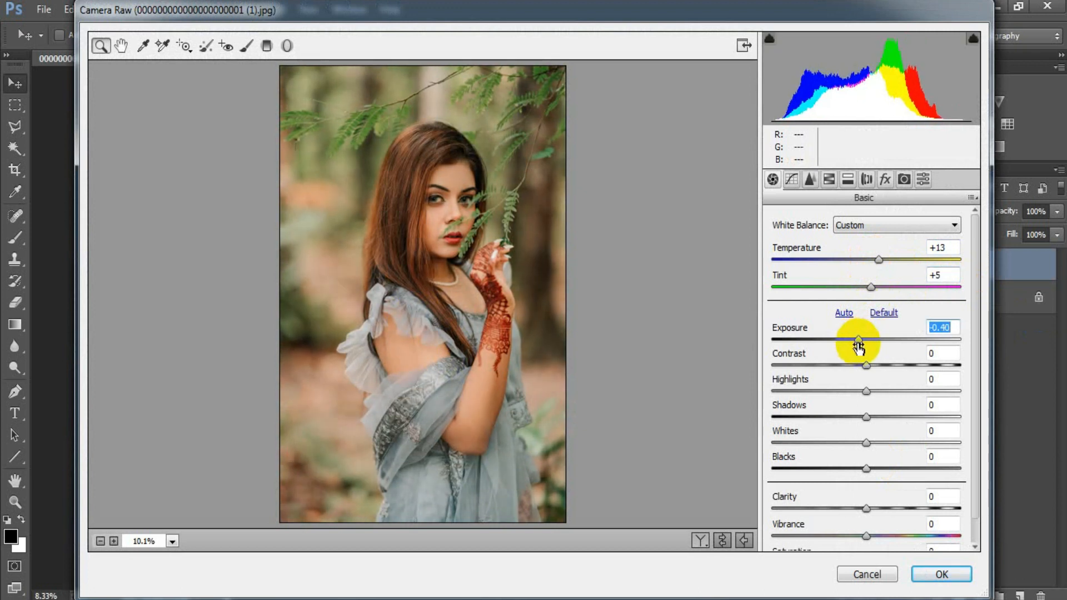
{"action": "left_click_drag", "start_coordinate": [865, 366], "coordinate": [830, 369]}
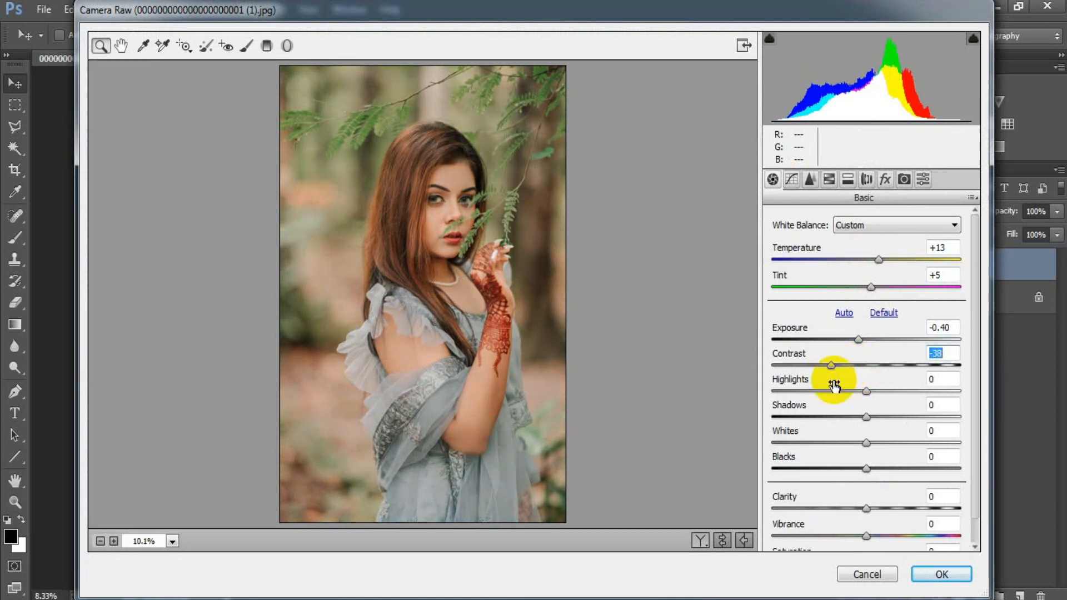
{"action": "left_click_drag", "start_coordinate": [864, 392], "coordinate": [879, 390]}
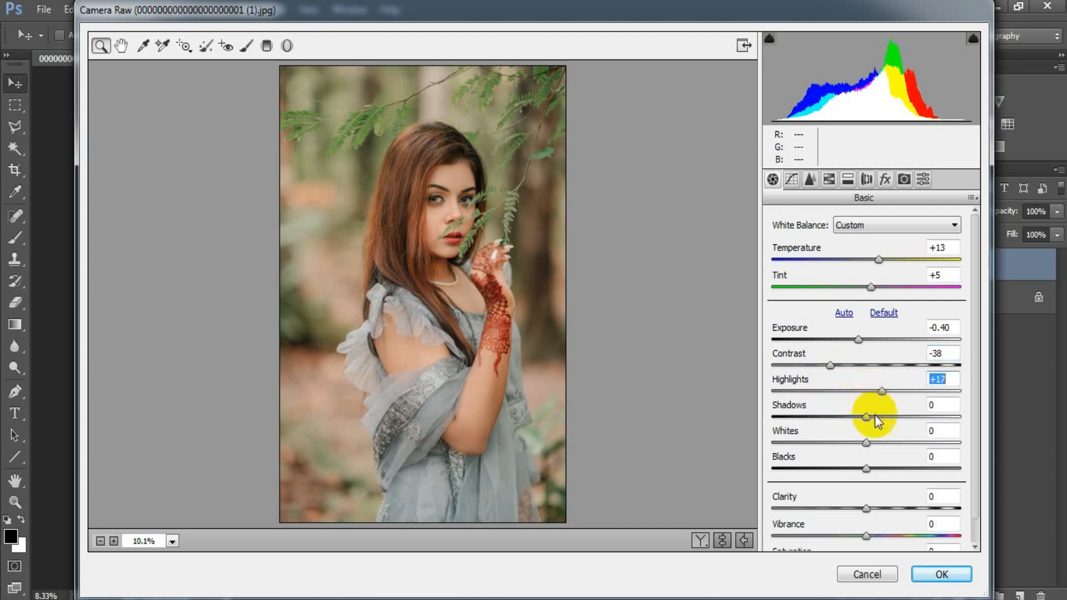
{"action": "left_click_drag", "start_coordinate": [865, 417], "coordinate": [888, 412]}
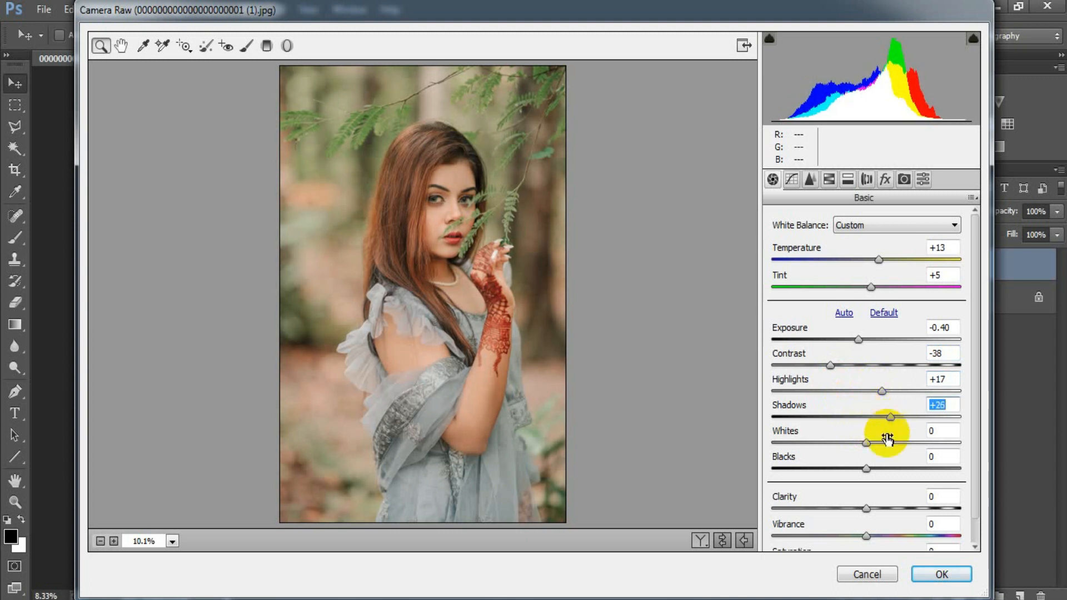
{"action": "left_click_drag", "start_coordinate": [866, 443], "coordinate": [819, 443]}
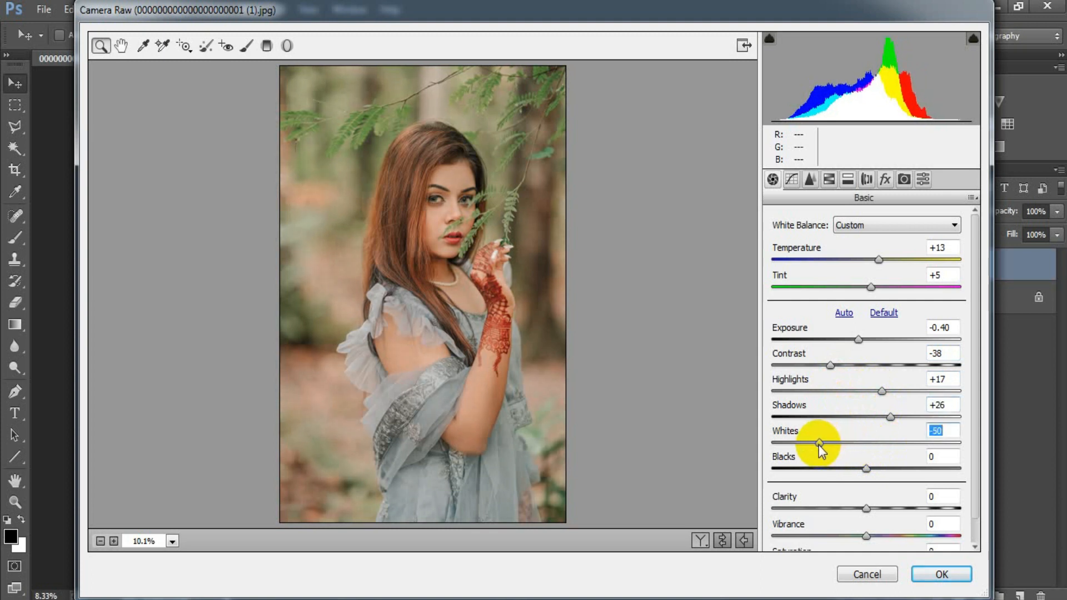
{"action": "left_click_drag", "start_coordinate": [866, 468], "coordinate": [840, 469]}
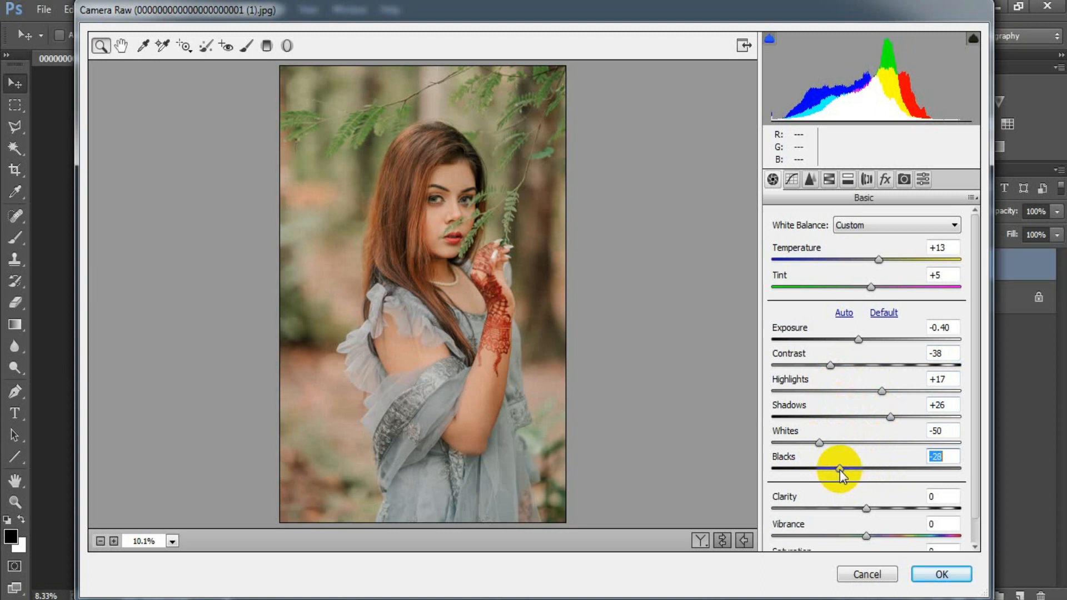
{"action": "left_click_drag", "start_coordinate": [839, 469], "coordinate": [838, 469]}
Set the basic adjustments Clarity to +10 and Vibrance to +20
{"action": "left_click_drag", "start_coordinate": [865, 508], "coordinate": [872, 512]}
{"action": "scroll", "coordinate": [975, 507], "scroll_direction": "down", "scroll_amount": 2}
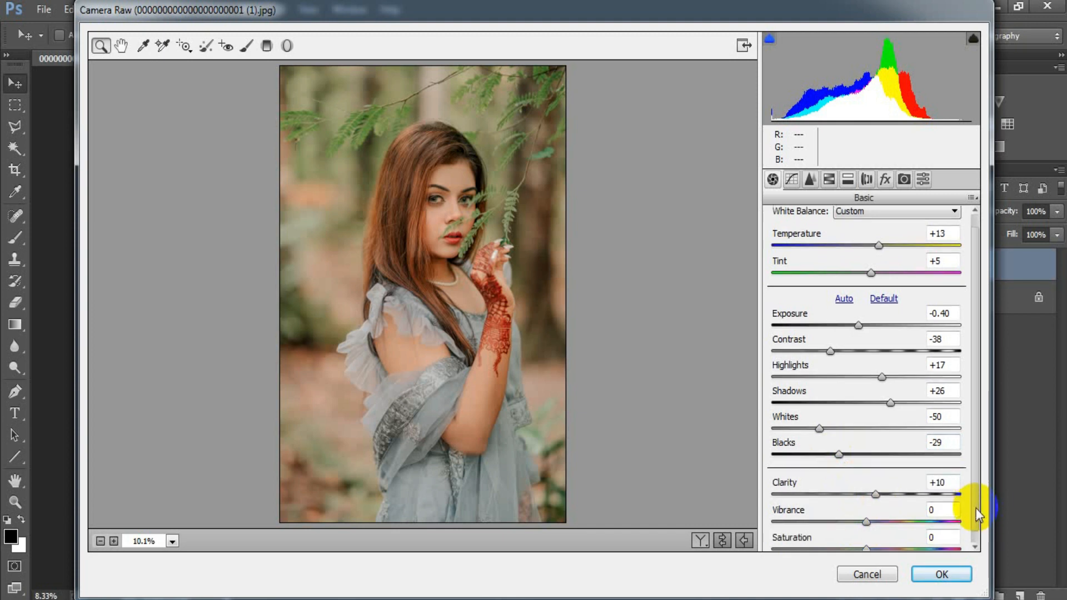
{"action": "left_click_drag", "start_coordinate": [866, 511], "coordinate": [885, 512]}
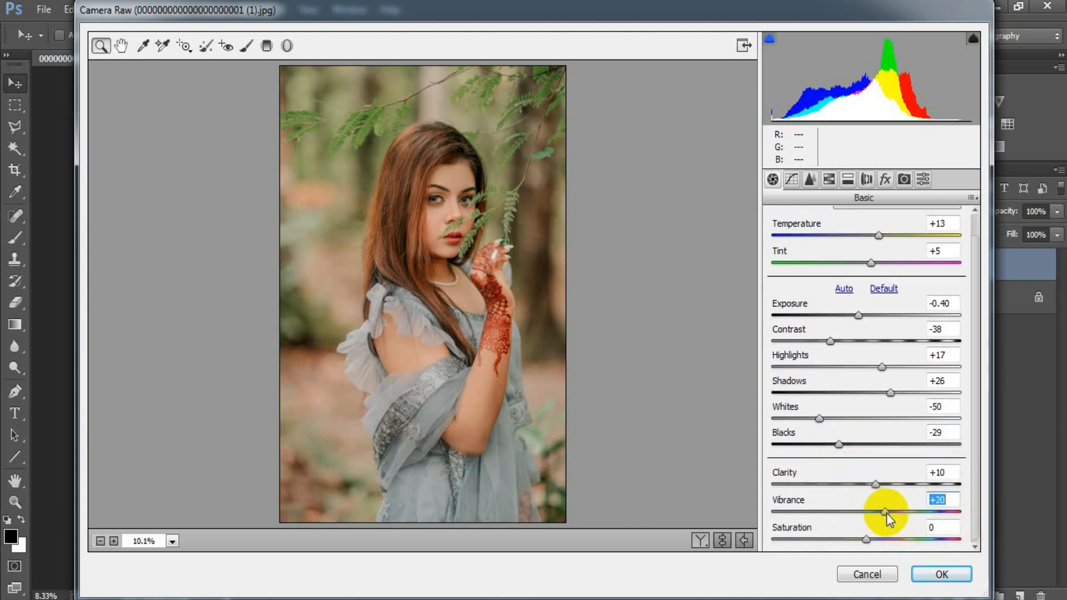
Add a point in the upper part of the RGB point tone curve and pull it slightly down to darken the lighter tones
{"action": "left_click", "coordinate": [791, 179]}
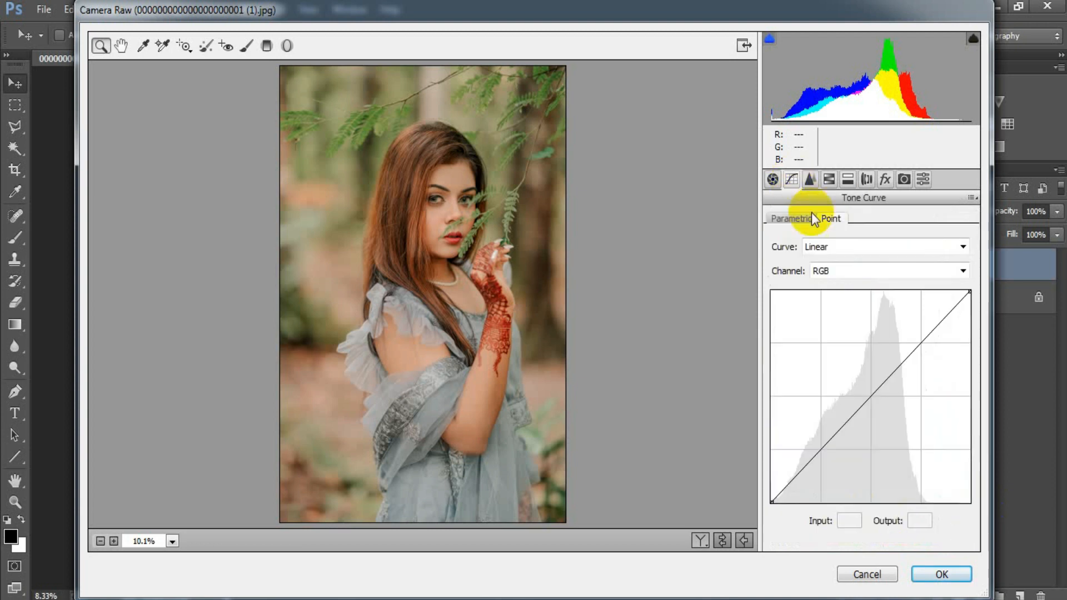
{"action": "left_click", "coordinate": [909, 356]}
{"action": "left_click_drag", "start_coordinate": [909, 355], "coordinate": [912, 366]}
Set the sharpening Amount to 15 and the Luminance noise reduction to 16
{"action": "left_click", "coordinate": [810, 179]}
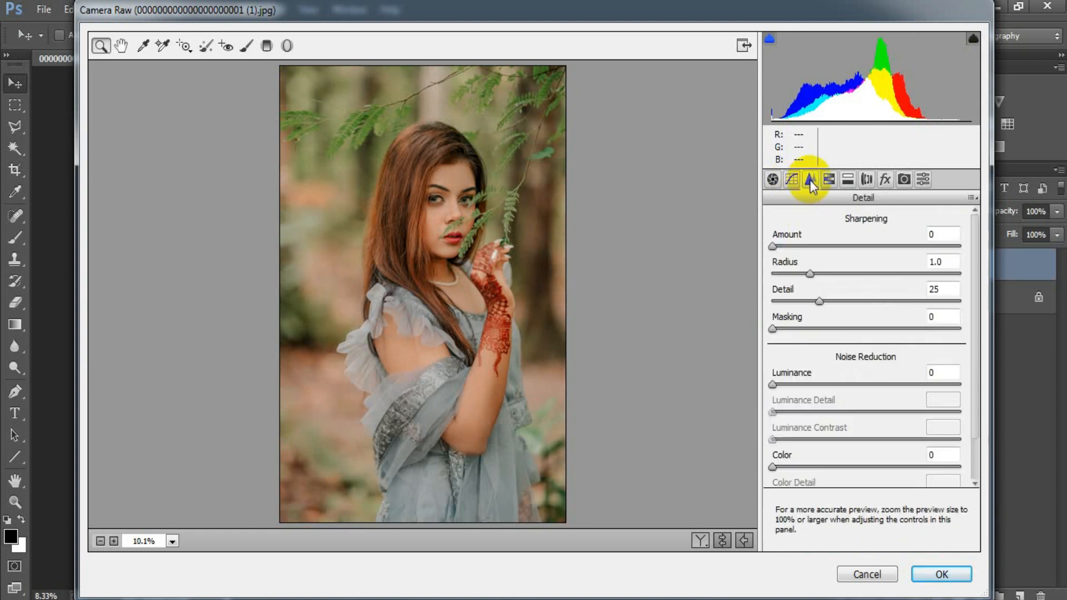
{"action": "left_click_drag", "start_coordinate": [772, 246], "coordinate": [791, 248]}
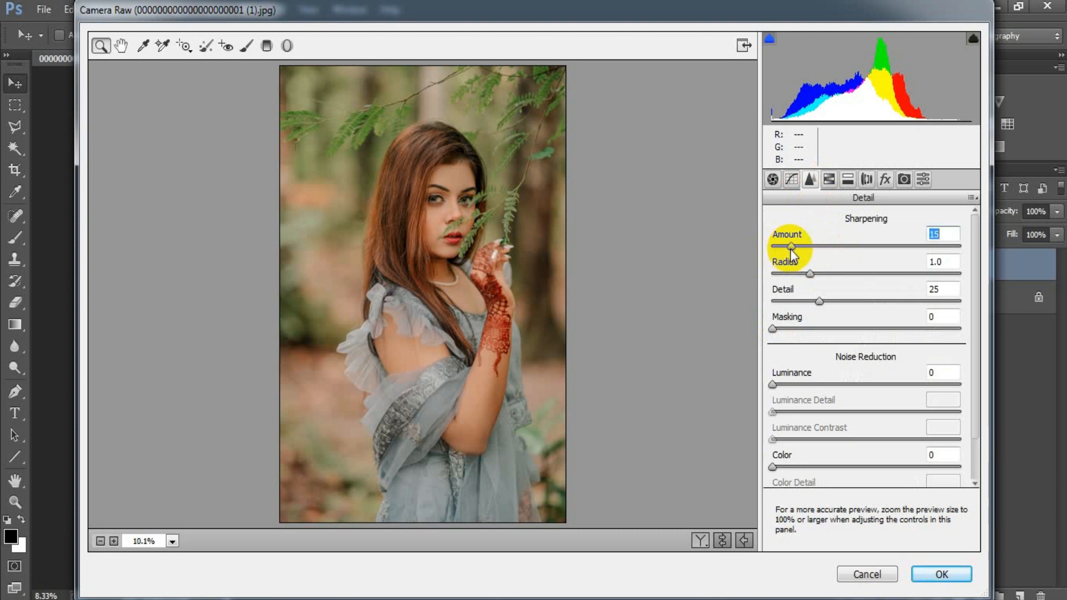
{"action": "left_click", "coordinate": [773, 385]}
{"action": "left_click_drag", "start_coordinate": [774, 385], "coordinate": [792, 383]}
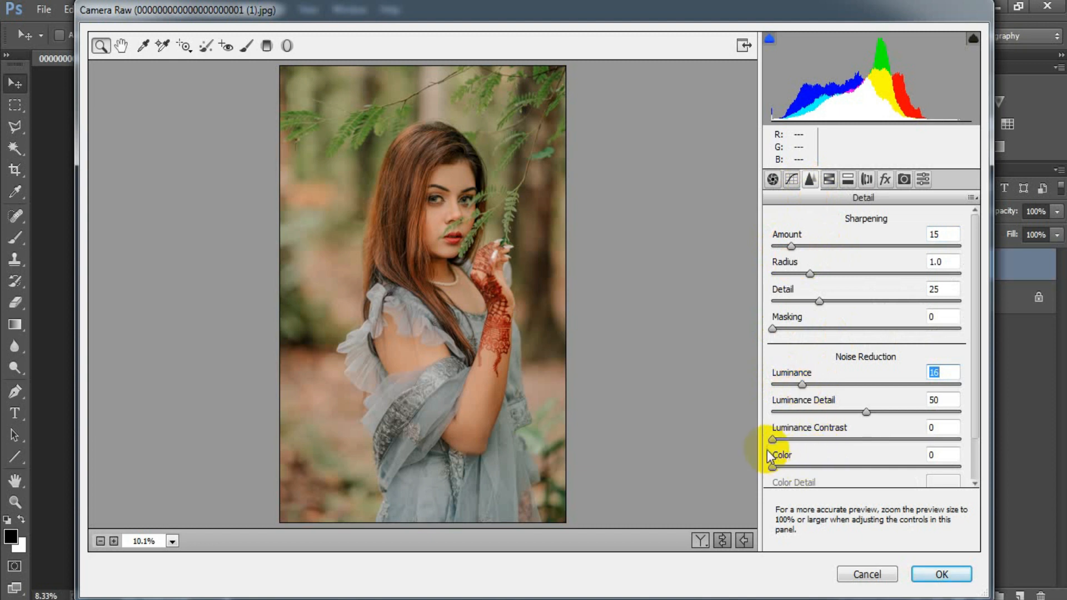
Set the noise reduction's Luminance Contrast to 14, Color to 11, Color Detail to 65 and Color Smoothness to 68
{"action": "left_click_drag", "start_coordinate": [773, 440], "coordinate": [792, 465]}
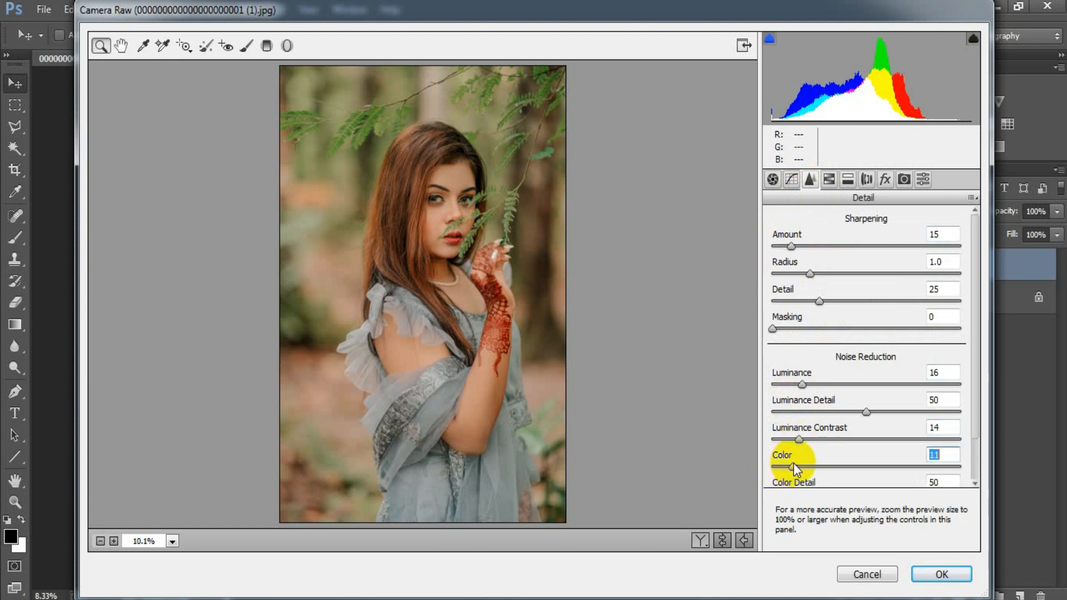
{"action": "left_click_drag", "start_coordinate": [976, 415], "coordinate": [979, 455]}
{"action": "left_click_drag", "start_coordinate": [865, 444], "coordinate": [899, 472]}
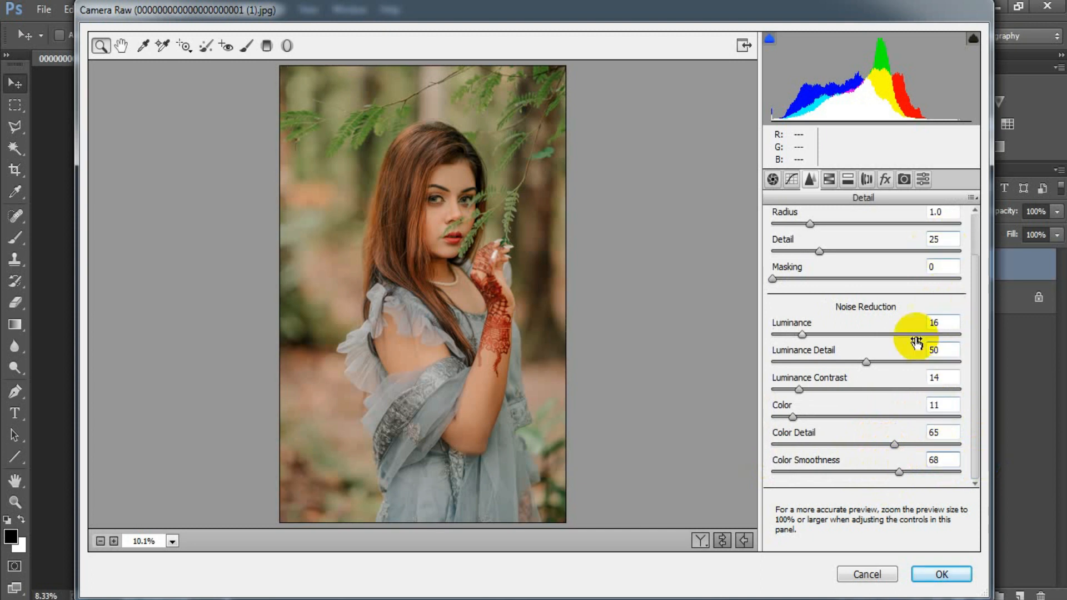
Set the HSL hue of Yellows to -54, Greens to -89, Purples to -25 and Magentas to +20
{"action": "left_click", "coordinate": [828, 180]}
{"action": "left_click", "coordinate": [781, 242]}
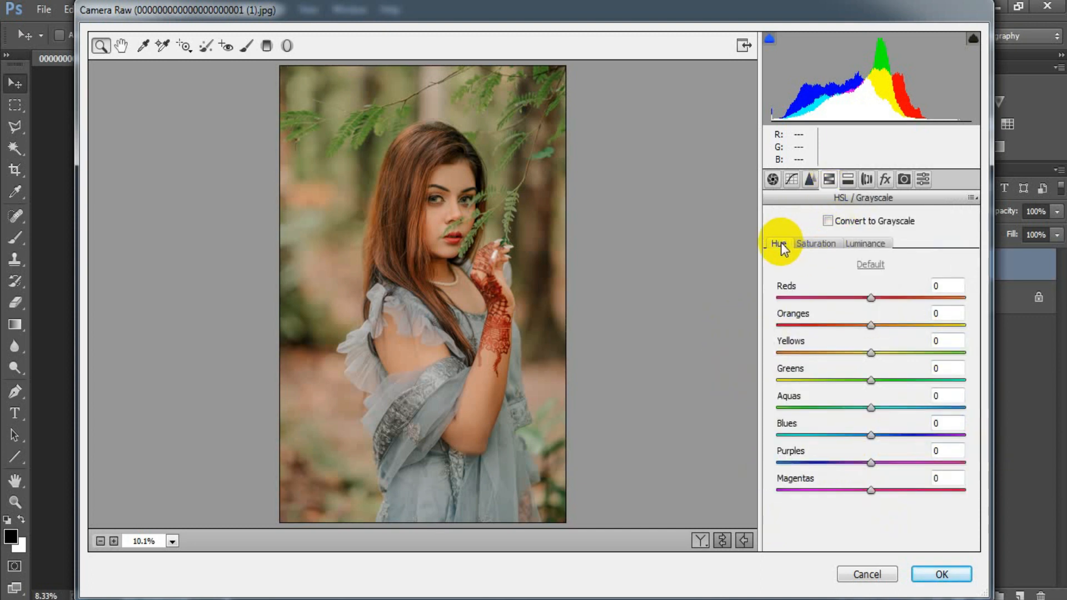
{"action": "left_click_drag", "start_coordinate": [871, 353], "coordinate": [821, 352]}
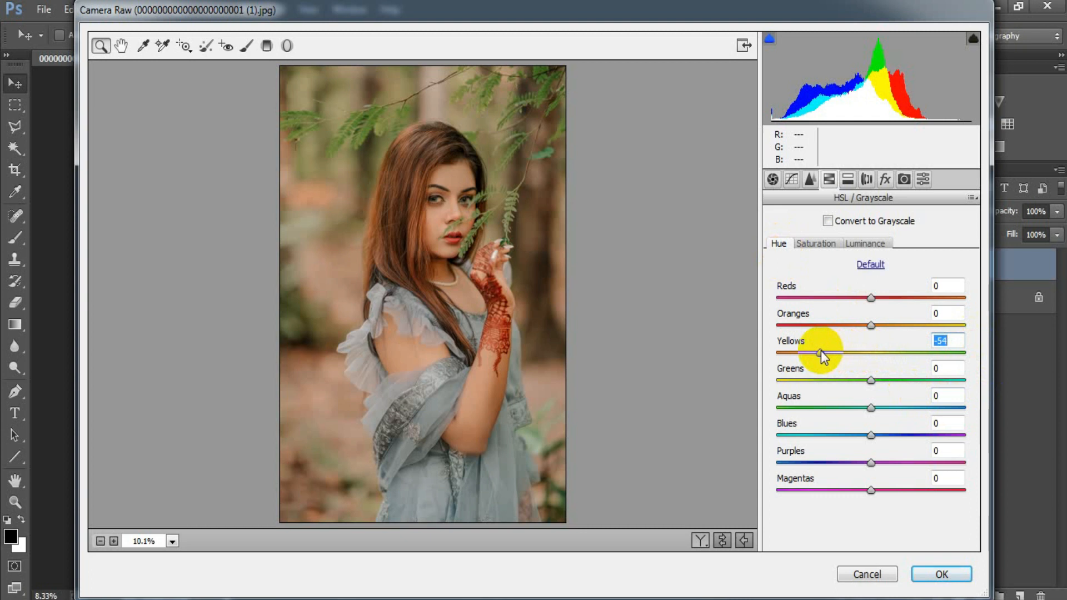
{"action": "left_click_drag", "start_coordinate": [868, 380], "coordinate": [786, 380]}
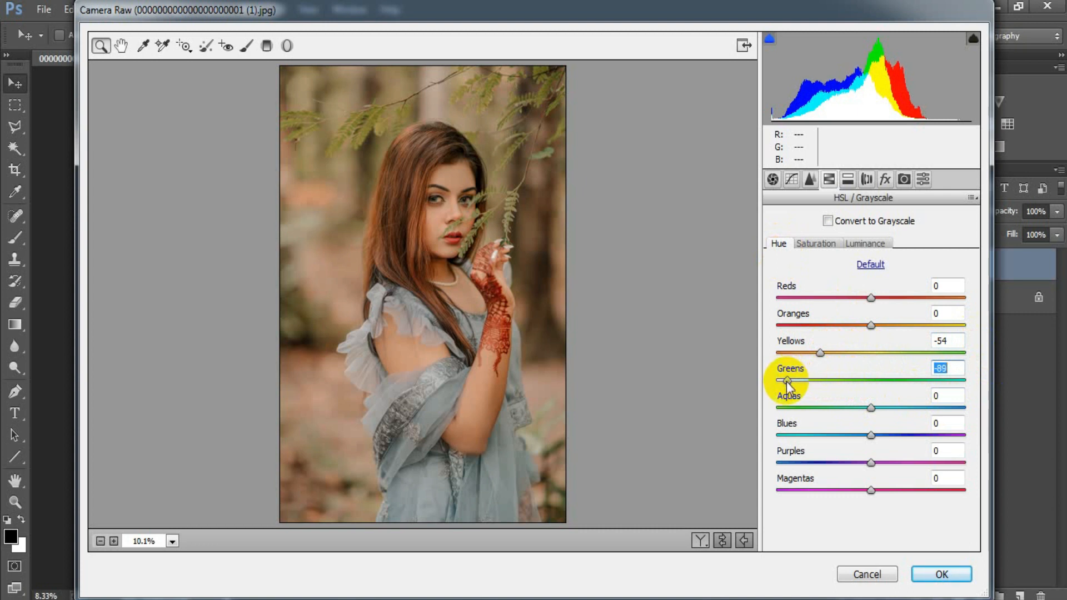
{"action": "left_click_drag", "start_coordinate": [871, 463], "coordinate": [846, 469]}
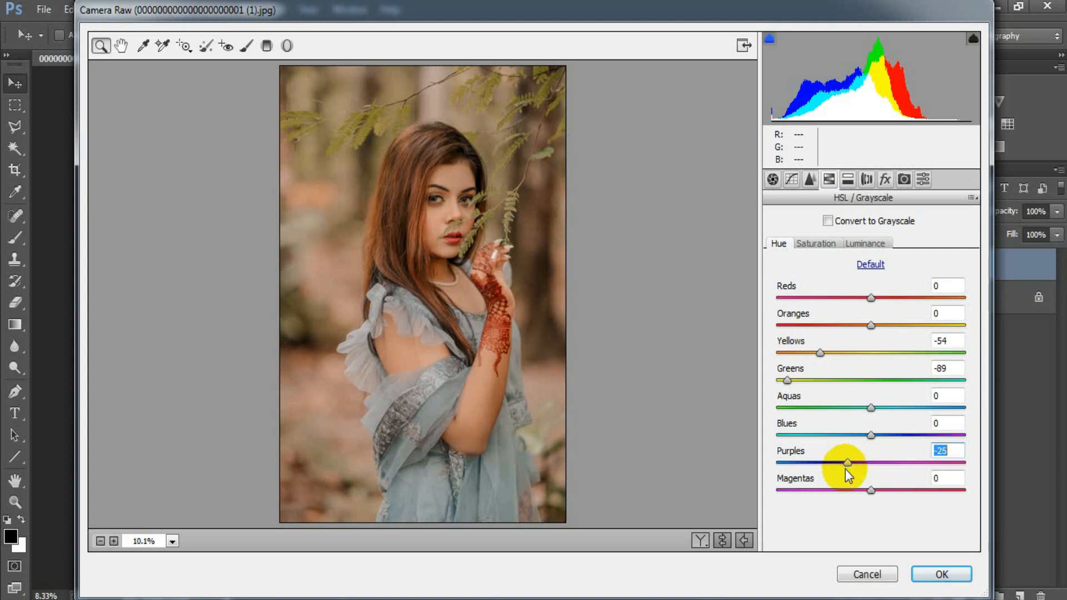
{"action": "left_click_drag", "start_coordinate": [868, 495], "coordinate": [889, 495]}
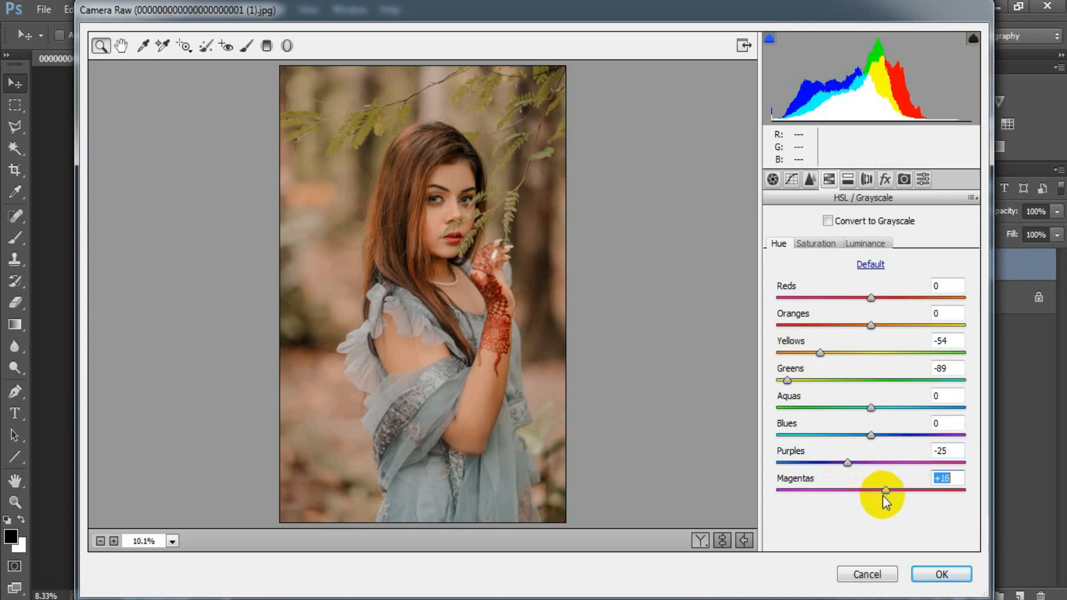
{"action": "left_click_drag", "start_coordinate": [884, 496], "coordinate": [886, 495]}
{"action": "left_click", "coordinate": [939, 478]}
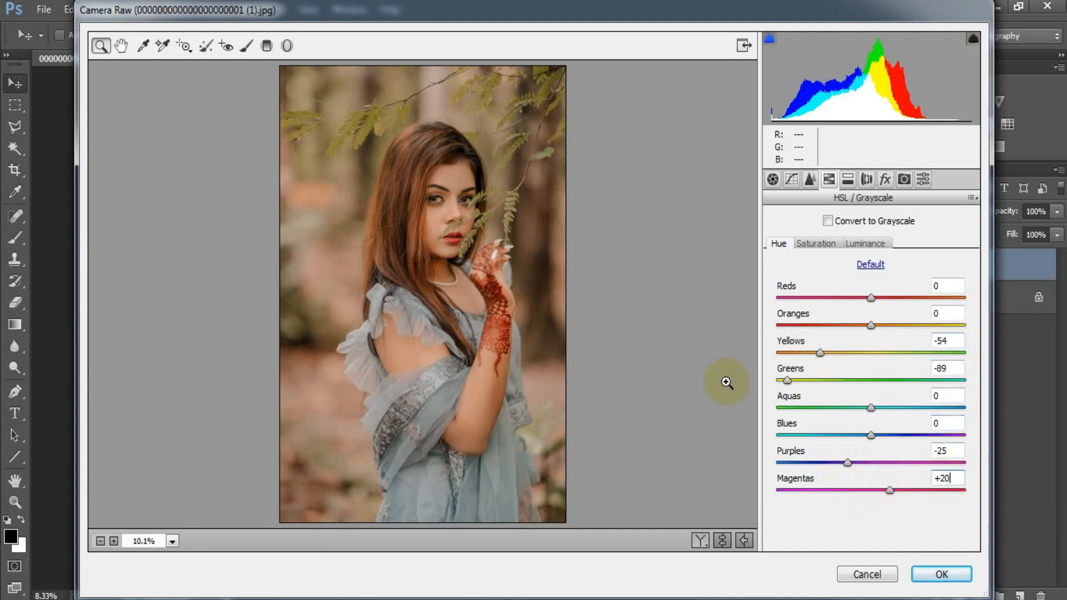
Set the HSL saturation of Yellows to -67, Greens to -76, Aquas to -61, and Blues, Purples and Magentas to -100
{"action": "left_click", "coordinate": [820, 245]}
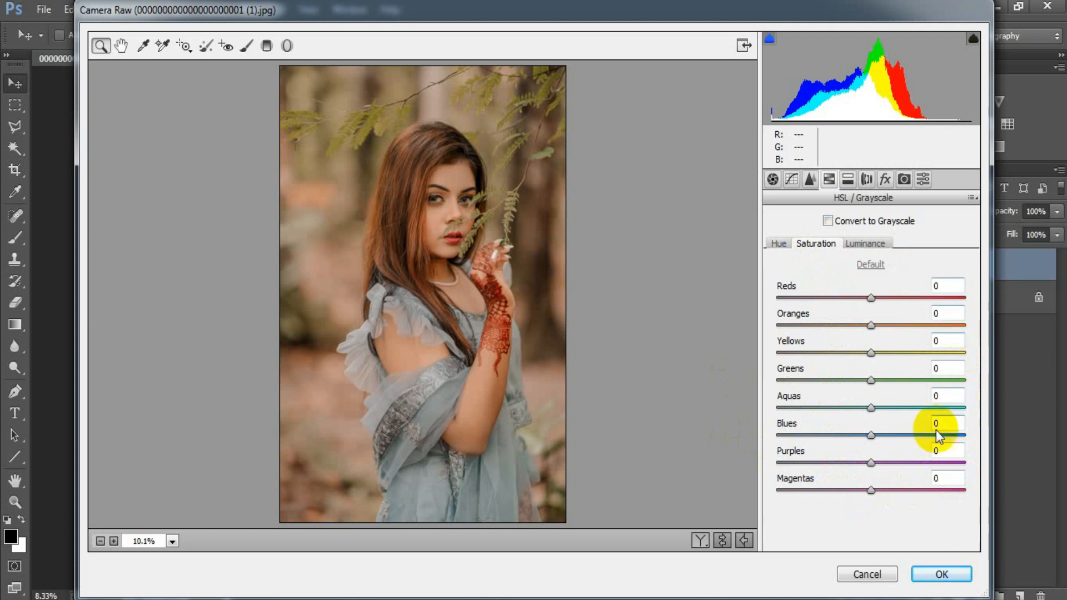
{"action": "left_click_drag", "start_coordinate": [872, 354], "coordinate": [808, 362]}
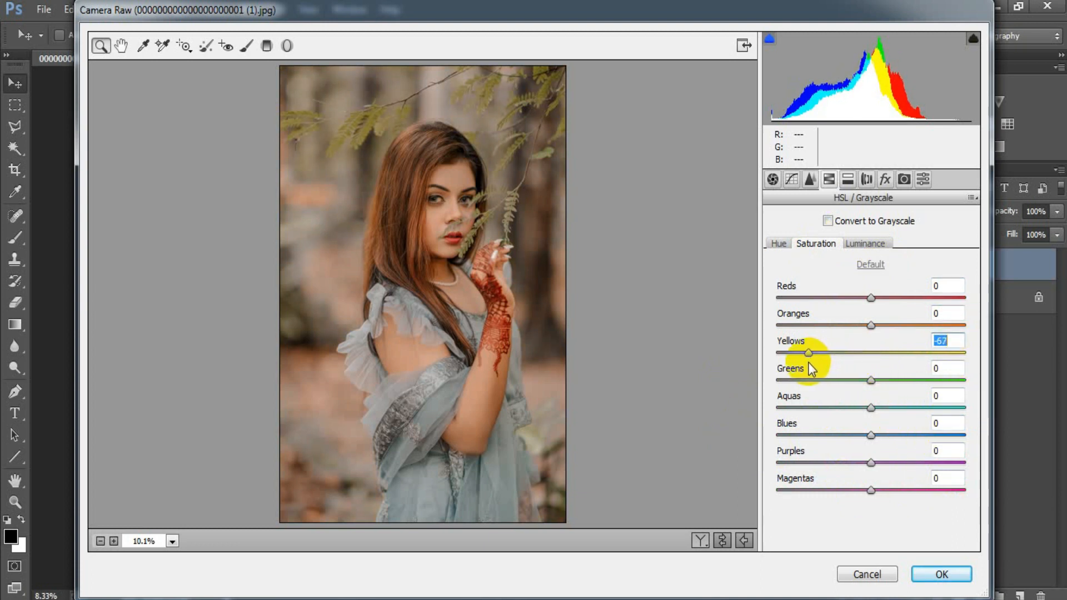
{"action": "left_click_drag", "start_coordinate": [870, 380], "coordinate": [802, 394]}
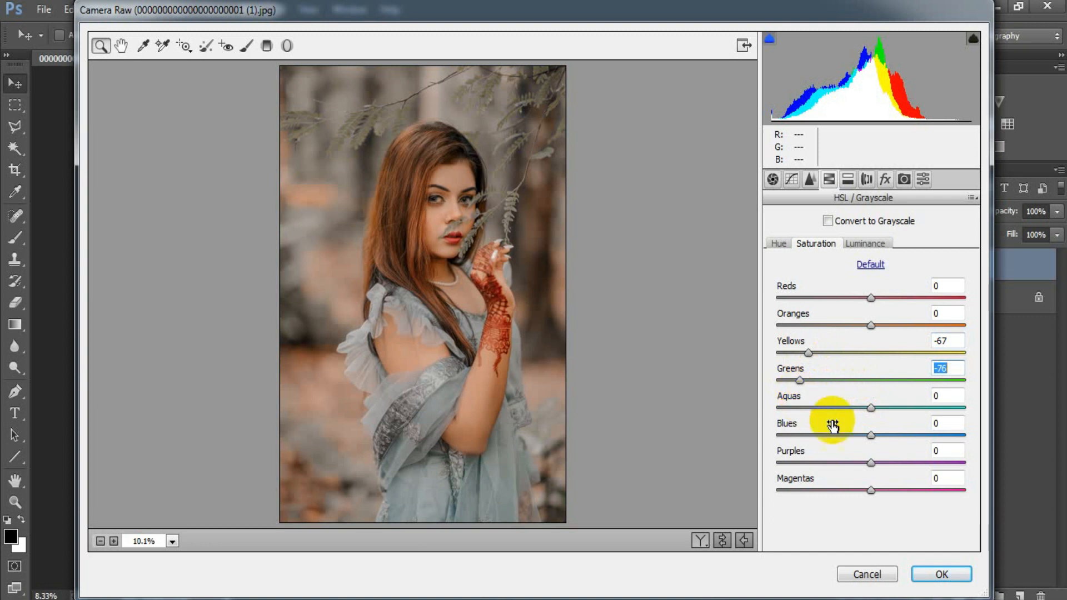
{"action": "left_click_drag", "start_coordinate": [871, 409], "coordinate": [818, 413]}
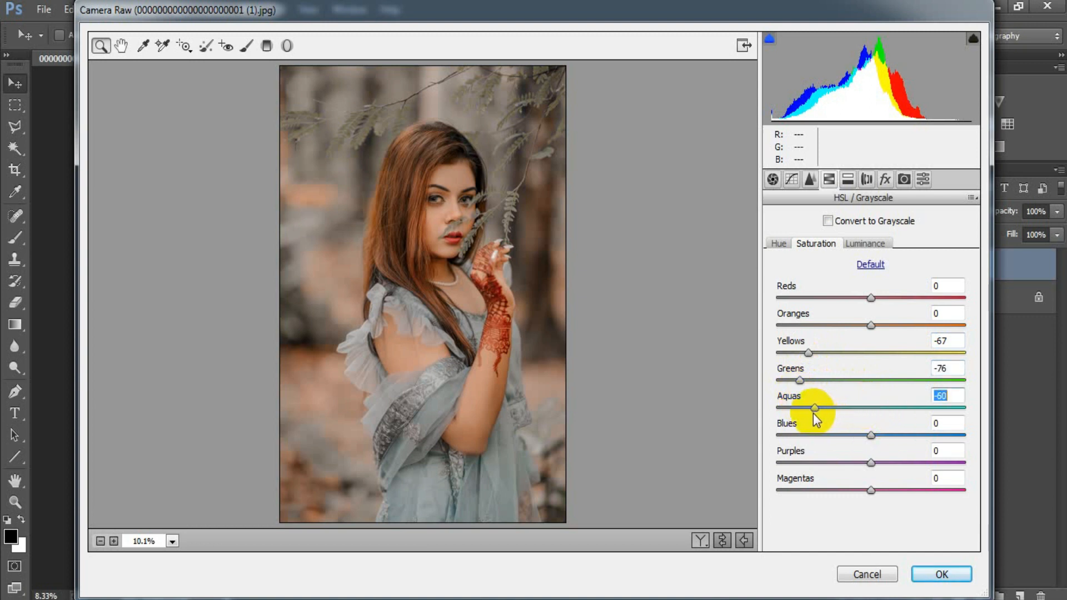
{"action": "left_click_drag", "start_coordinate": [814, 413], "coordinate": [813, 413]}
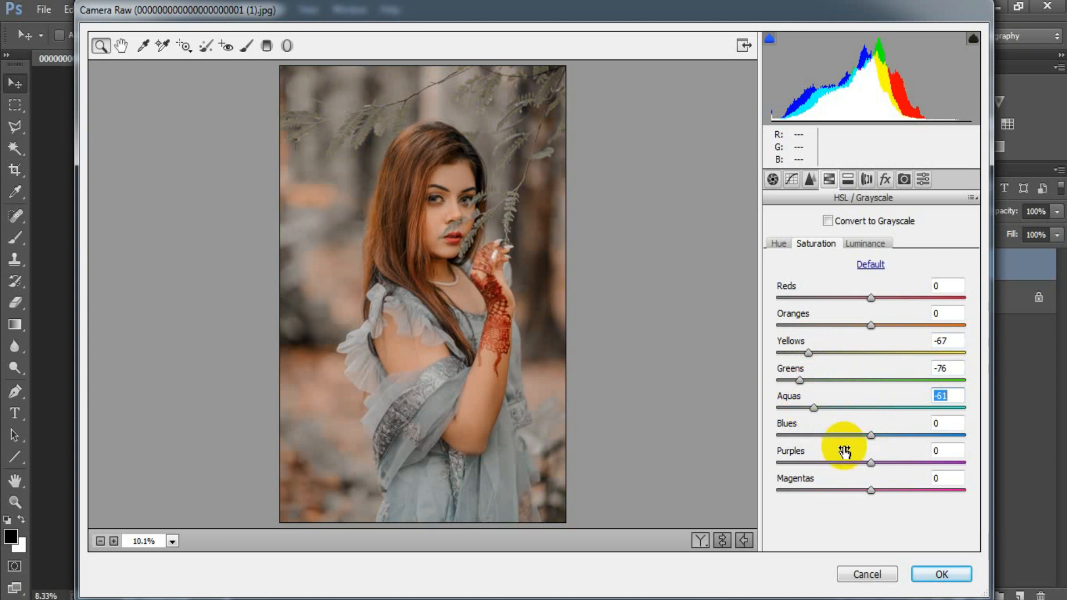
{"action": "left_click_drag", "start_coordinate": [874, 436], "coordinate": [745, 435]}
{"action": "left_click", "coordinate": [868, 464]}
{"action": "left_click_drag", "start_coordinate": [864, 462], "coordinate": [779, 462]}
{"action": "left_click_drag", "start_coordinate": [870, 490], "coordinate": [779, 490]}
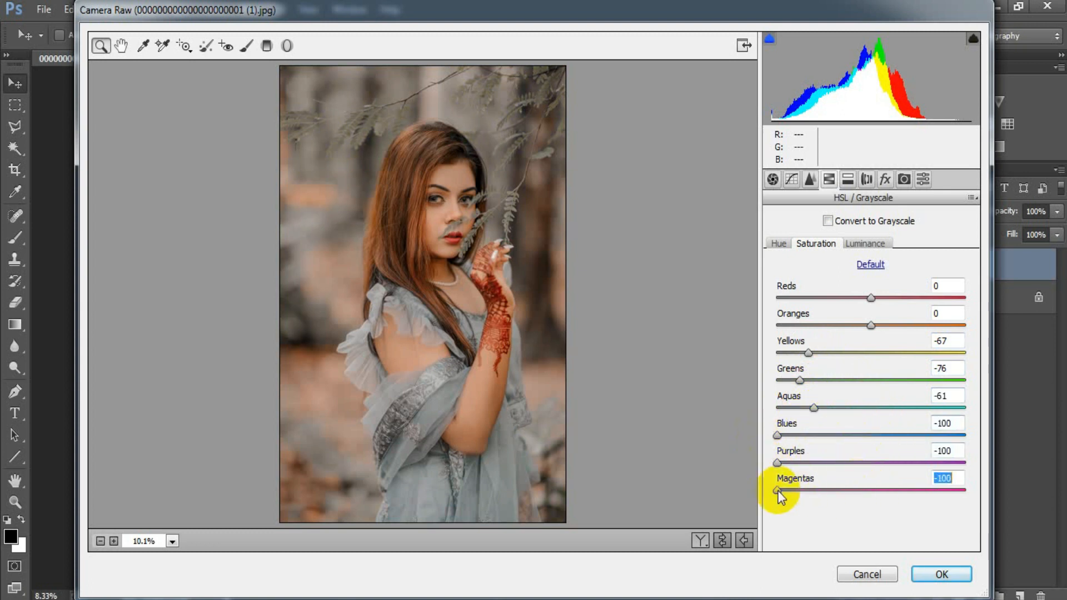
{"action": "left_click", "coordinate": [949, 478]}
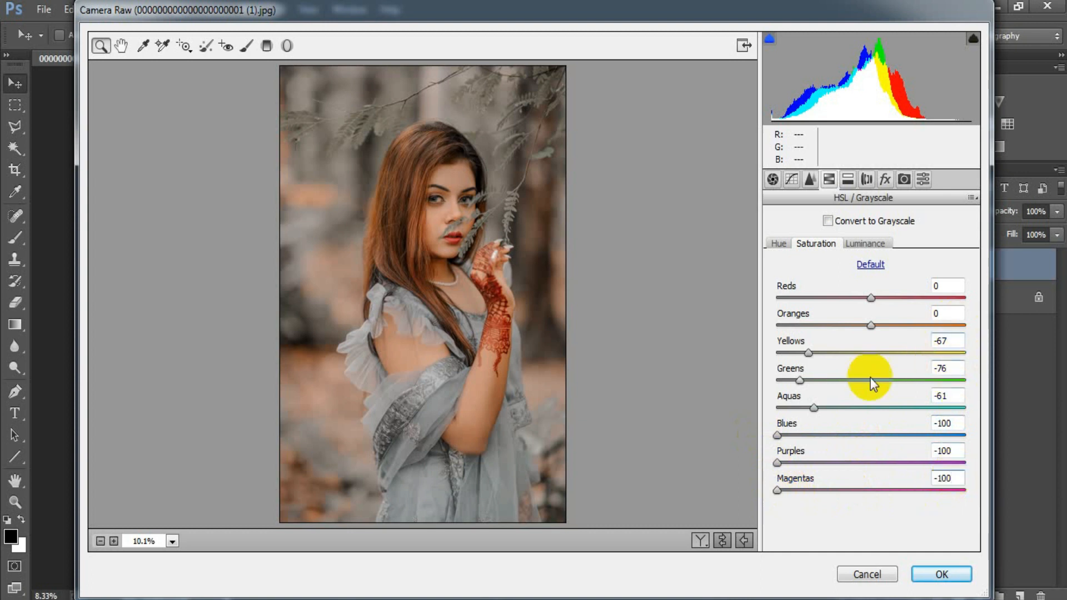
Set the HSL luminance of Yellows to +21, Greens to +34 and Aquas to +28
{"action": "left_click", "coordinate": [868, 246]}
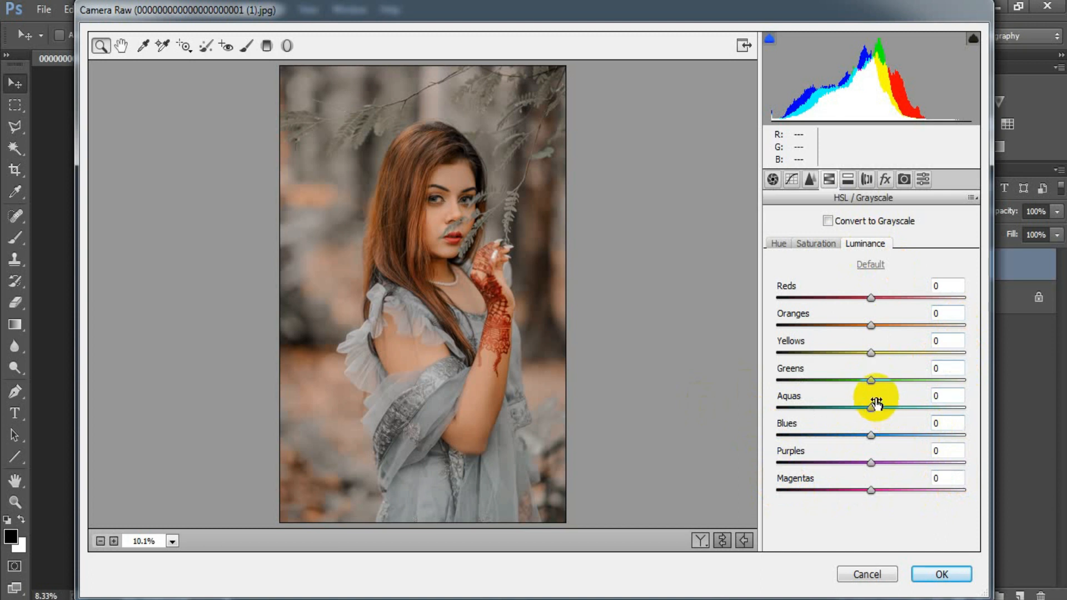
{"action": "left_click_drag", "start_coordinate": [870, 353], "coordinate": [890, 356]}
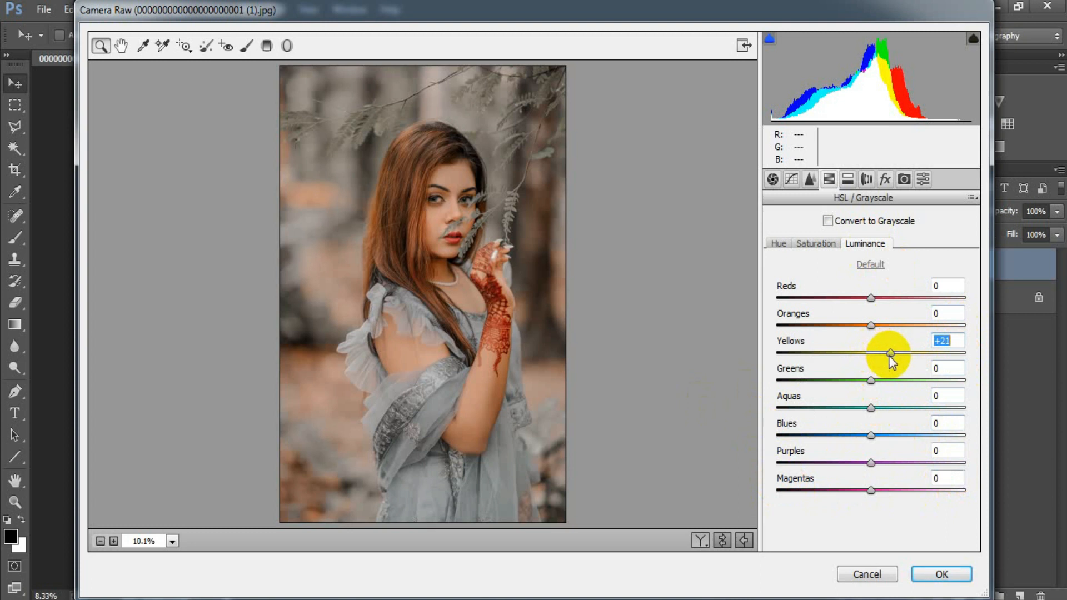
{"action": "left_click_drag", "start_coordinate": [874, 382], "coordinate": [903, 385]}
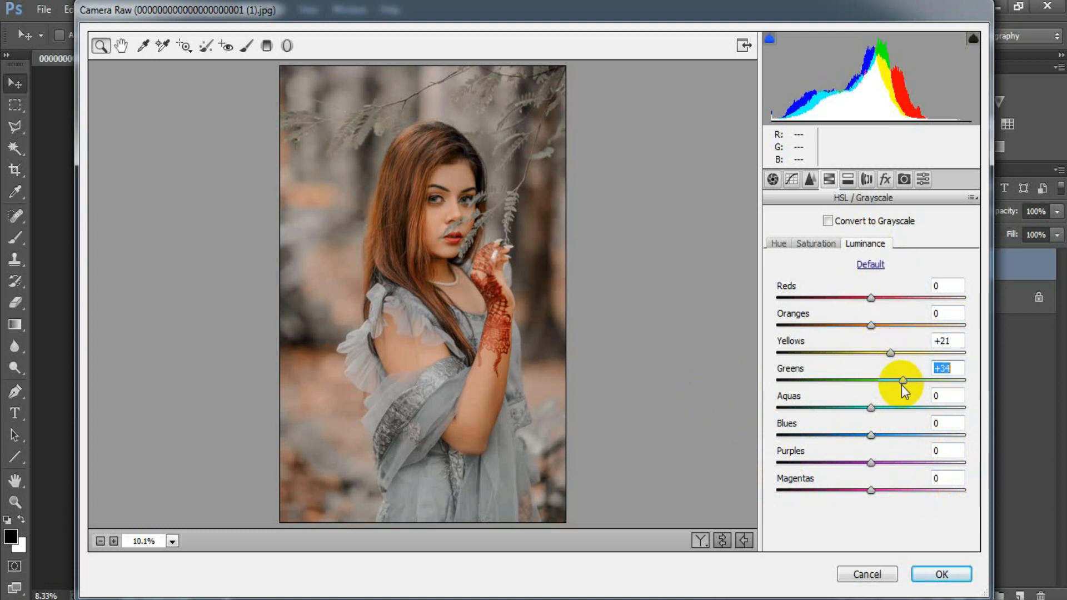
{"action": "left_click_drag", "start_coordinate": [871, 408], "coordinate": [899, 409]}
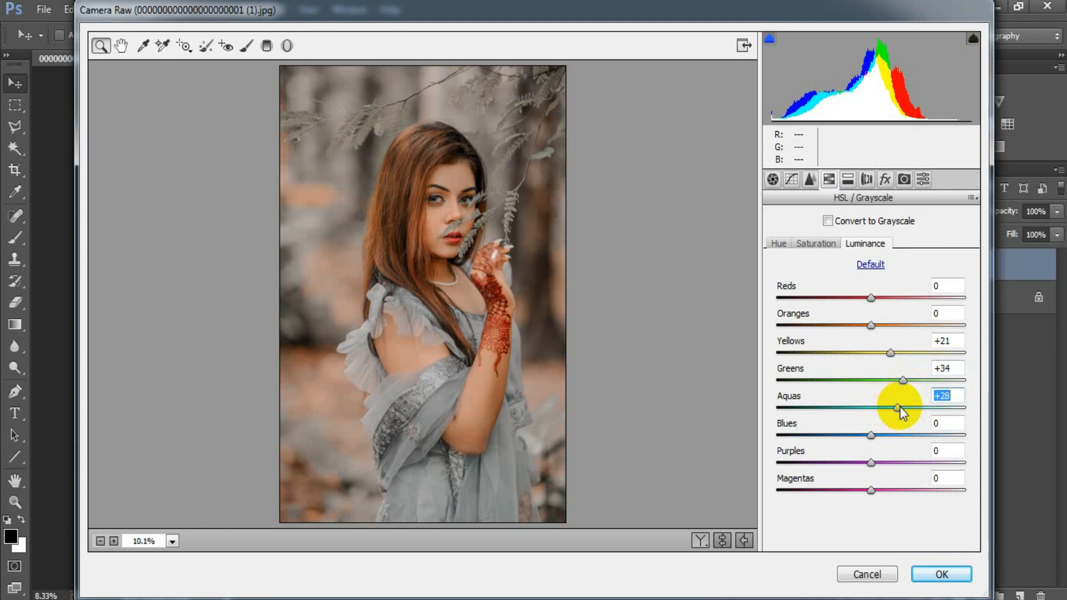
Set the HSL luminance of Purples to +20 and Magentas to +30
{"action": "left_click_drag", "start_coordinate": [872, 466], "coordinate": [895, 484]}
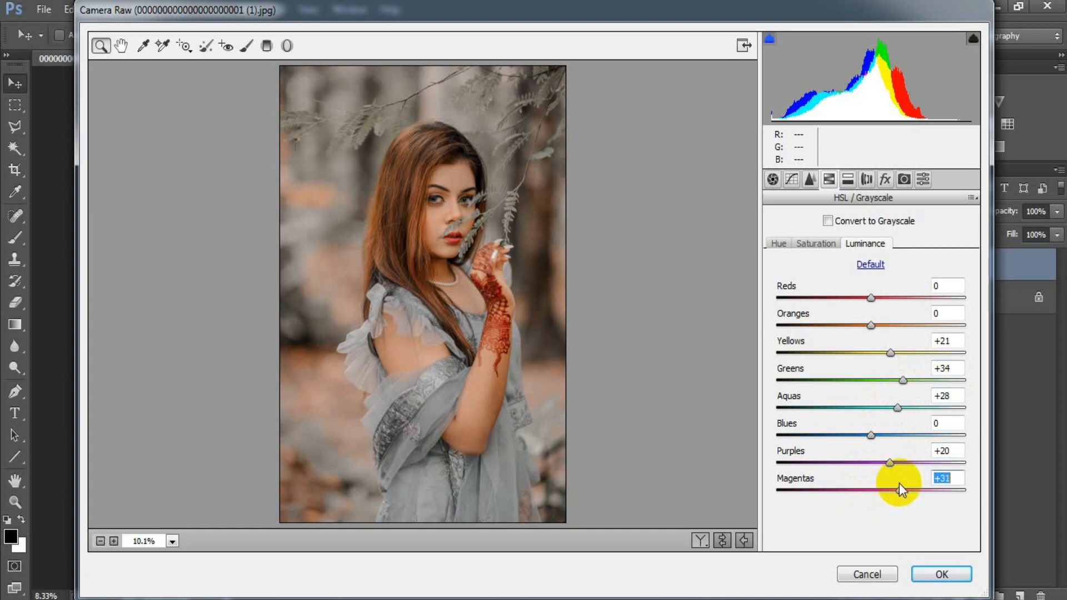
{"action": "key", "text": "Down"}
{"action": "left_click", "coordinate": [945, 478]}
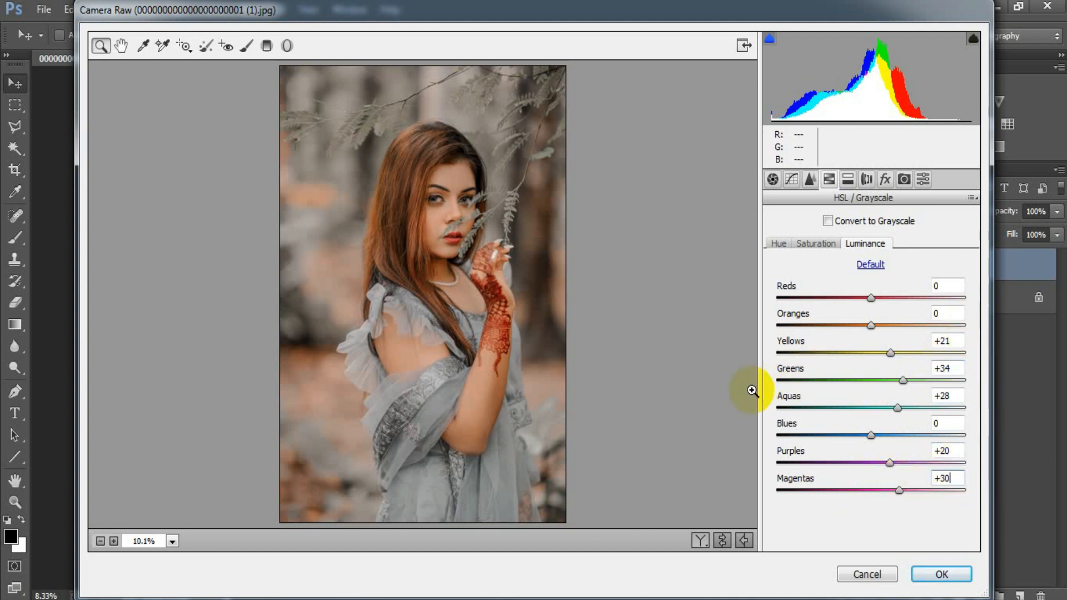
Set the post-crop vignetting amount to -8 with the Highlight Priority style
{"action": "left_click", "coordinate": [885, 179]}
{"action": "left_click_drag", "start_coordinate": [871, 393], "coordinate": [862, 392]}
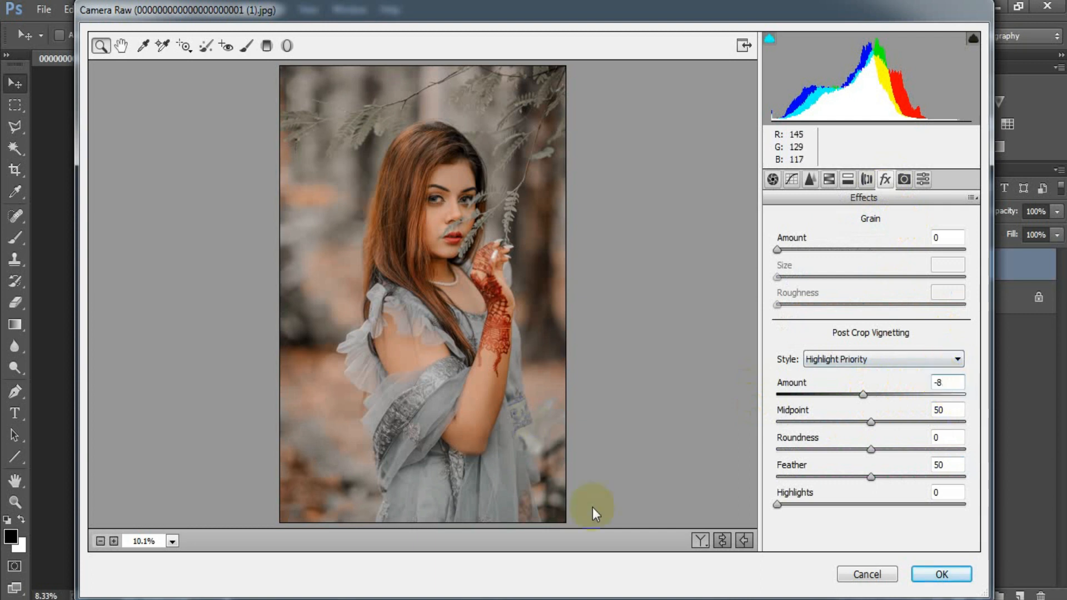
Compare the graded portrait with the original in a before/after view and apply the Camera Raw adjustments to the layer
{"action": "left_click", "coordinate": [724, 539]}
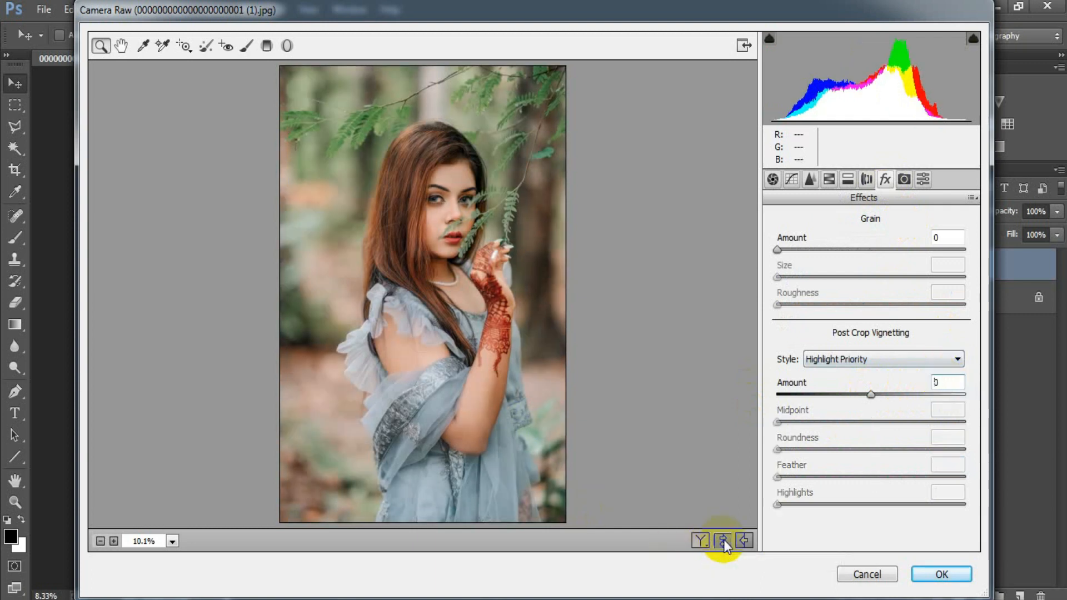
{"action": "left_click", "coordinate": [724, 539]}
{"action": "left_click", "coordinate": [701, 540]}
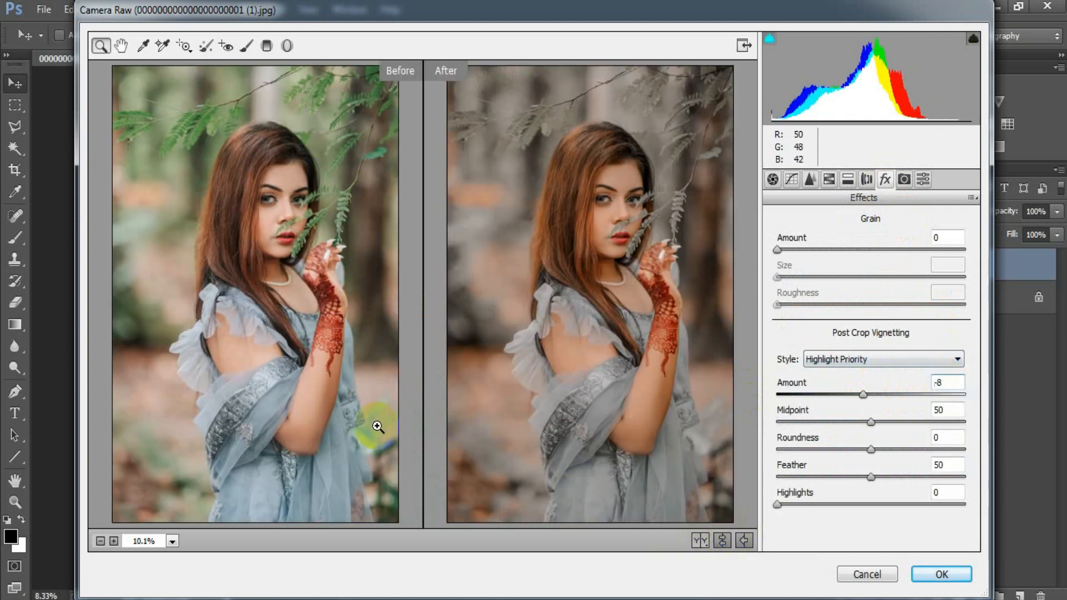
{"action": "left_click", "coordinate": [941, 574]}
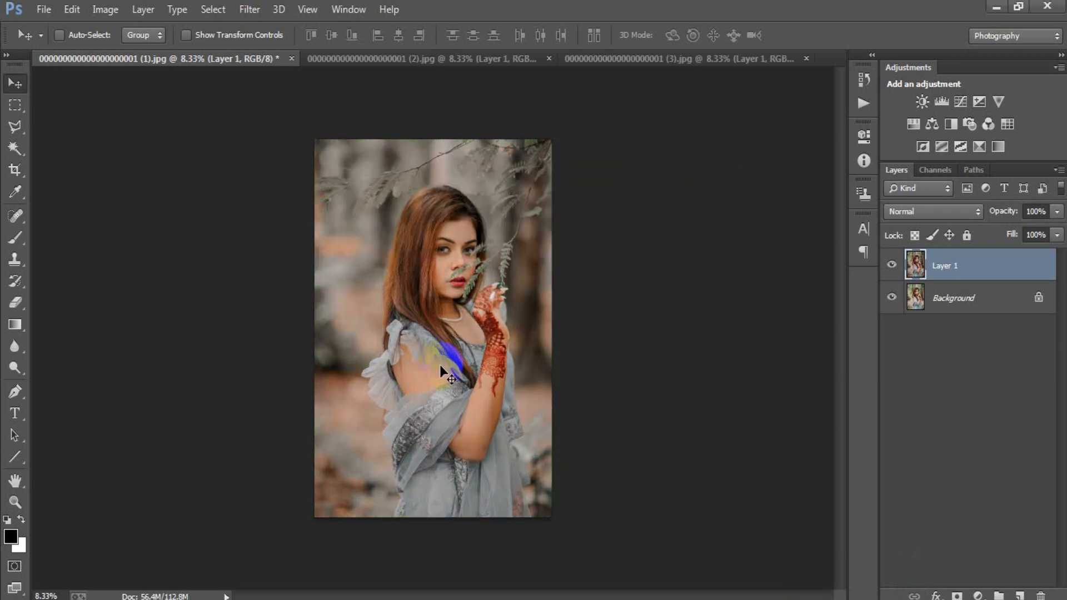
Compare the graded Layer 1 with the original Background in portraits (1) and (2) by toggling the layer's visibility
{"action": "left_click", "coordinate": [891, 266]}
{"action": "left_click", "coordinate": [891, 267]}
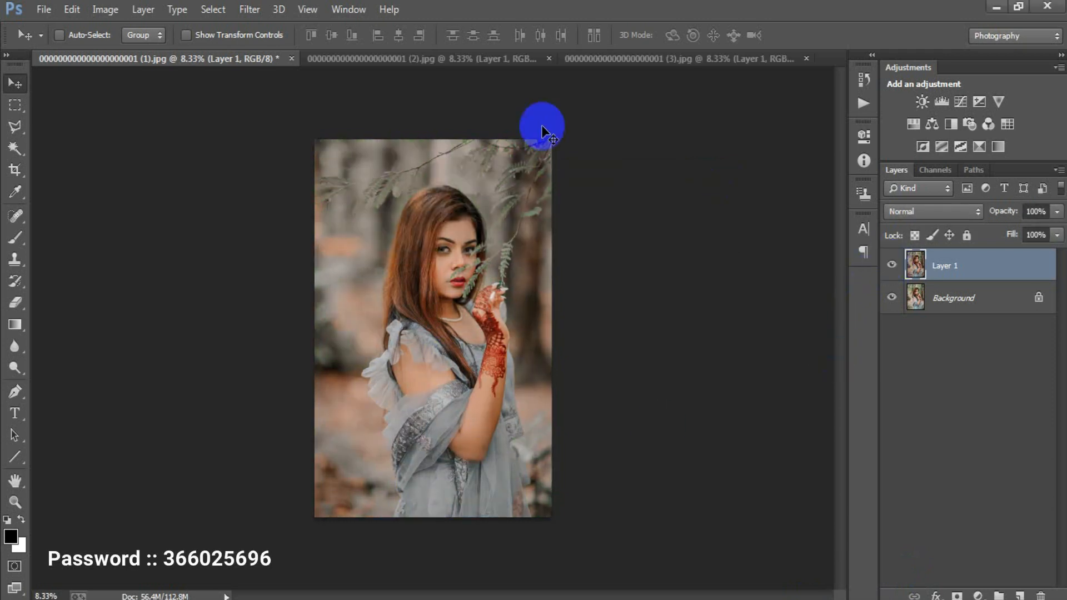
{"action": "left_click", "coordinate": [412, 60]}
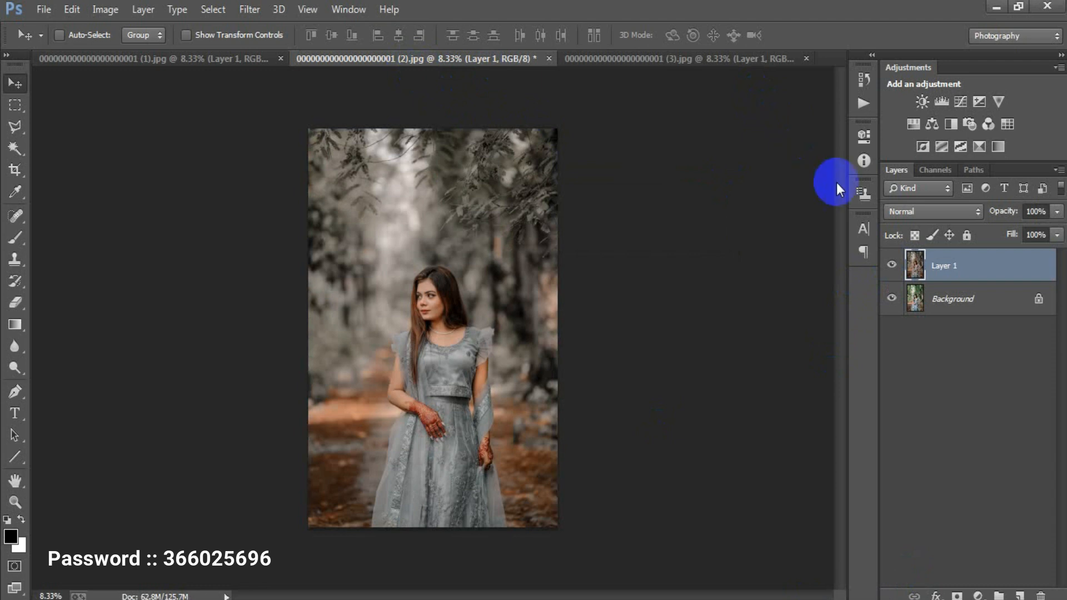
{"action": "left_click", "coordinate": [891, 267]}
{"action": "left_click", "coordinate": [891, 267]}
{"action": "key", "text": "ctrl+plus"}
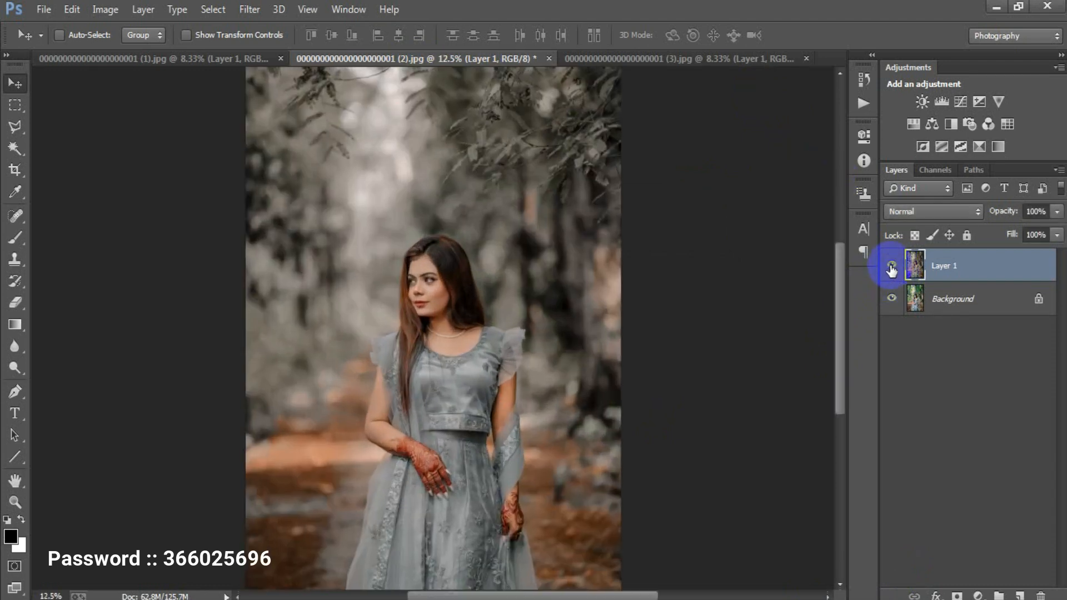
{"action": "left_click", "coordinate": [891, 267]}
{"action": "left_click", "coordinate": [891, 267]}
{"action": "left_click", "coordinate": [891, 266]}
{"action": "left_click", "coordinate": [891, 266]}
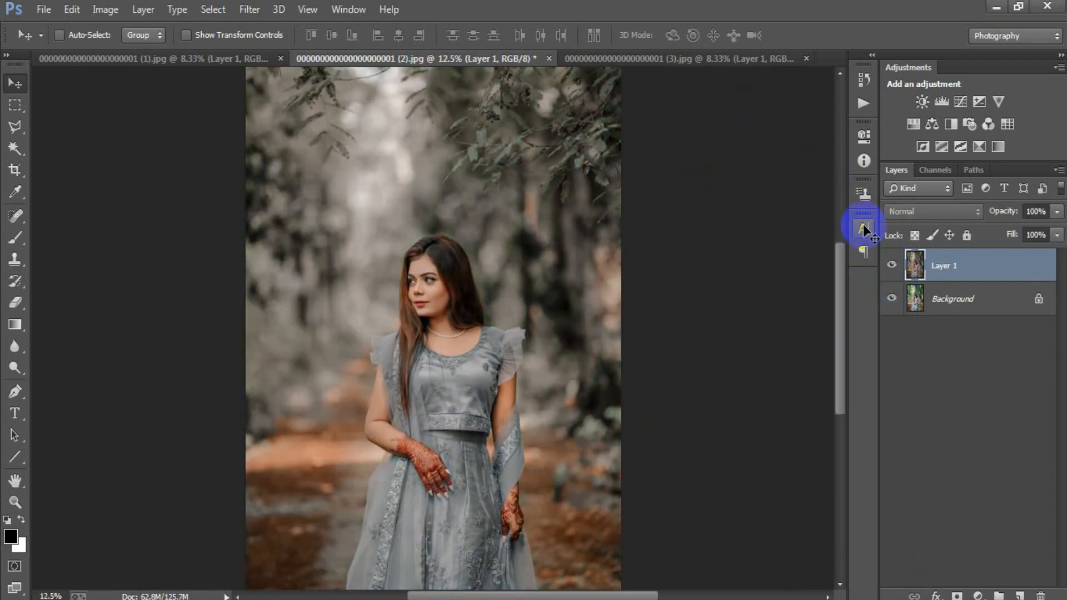
Switch to portrait (3) and compare its graded Layer 1 with the original by hiding and showing the layer
{"action": "left_click", "coordinate": [695, 58]}
{"action": "key", "text": "ctrl+plus"}
{"action": "left_click", "coordinate": [891, 266]}
{"action": "left_click", "coordinate": [892, 267]}
{"action": "left_click", "coordinate": [892, 266]}
{"action": "left_click", "coordinate": [892, 267]}
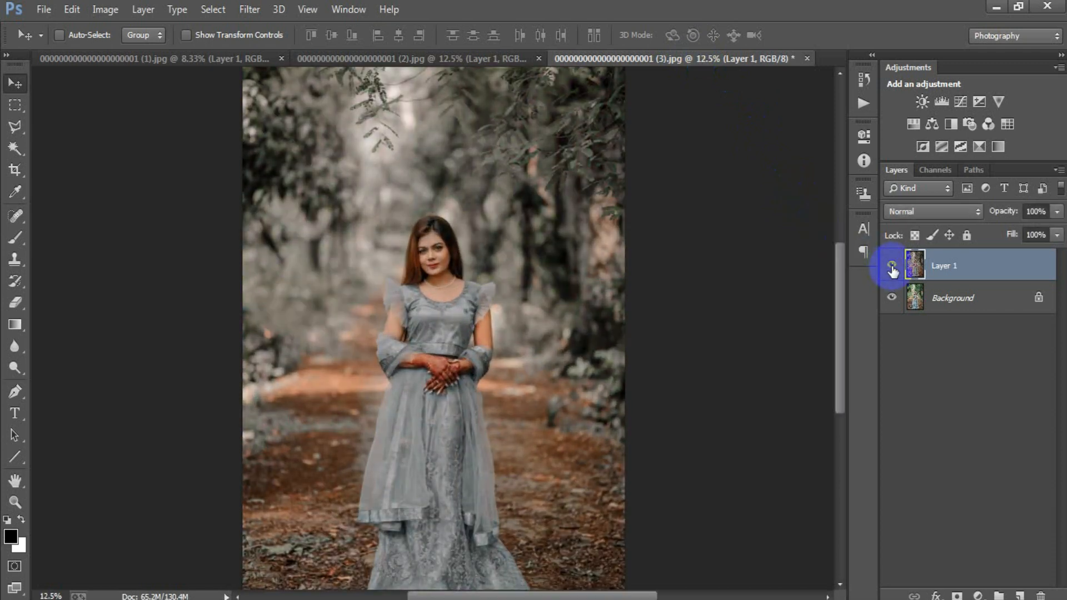
Return to portrait (1) and compare its graded Layer 1 with the original, both close up and with the whole image in view
{"action": "left_click", "coordinate": [183, 58]}
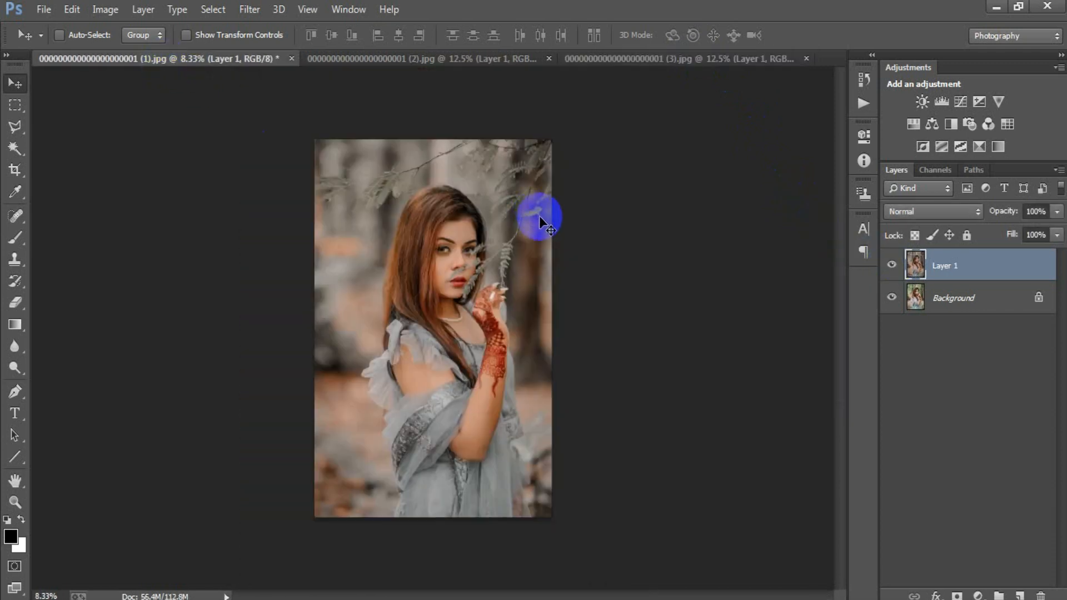
{"action": "key", "text": "ctrl+plus"}
{"action": "left_click", "coordinate": [891, 266]}
{"action": "left_click", "coordinate": [891, 266]}
{"action": "left_click", "coordinate": [892, 266]}
{"action": "left_click", "coordinate": [892, 265]}
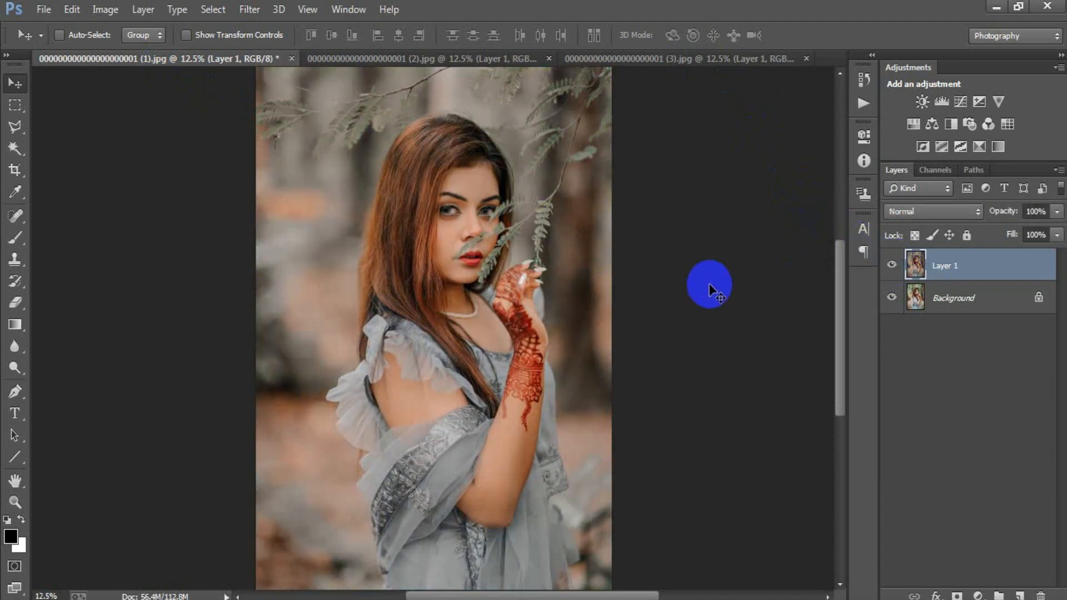
{"action": "key", "text": "ctrl+minus"}
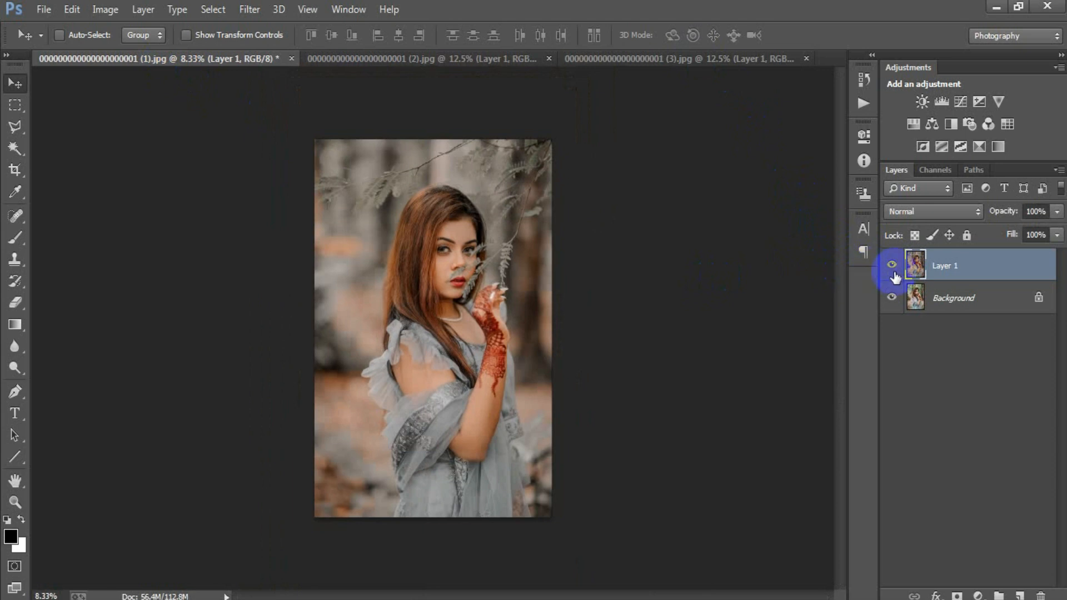
{"action": "left_click", "coordinate": [892, 266]}
{"action": "left_click", "coordinate": [892, 265]}
{"action": "left_click", "coordinate": [892, 266]}
{"action": "left_click", "coordinate": [891, 266]}
{"action": "left_click", "coordinate": [892, 266]}
{"action": "left_click", "coordinate": [891, 265]}
{"action": "left_click", "coordinate": [892, 266]}
{"action": "left_click", "coordinate": [892, 266]}
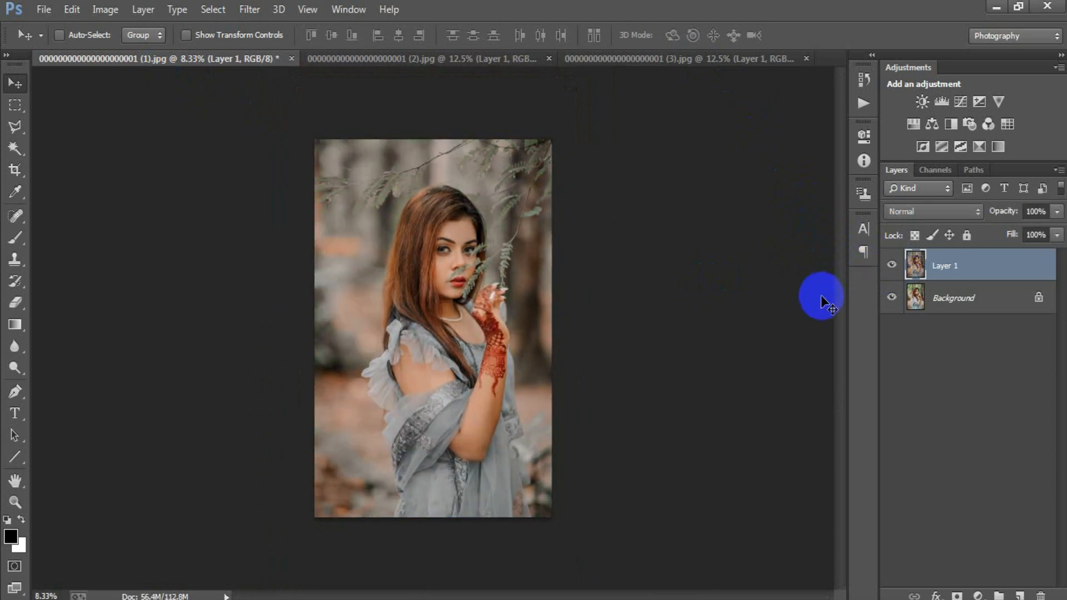